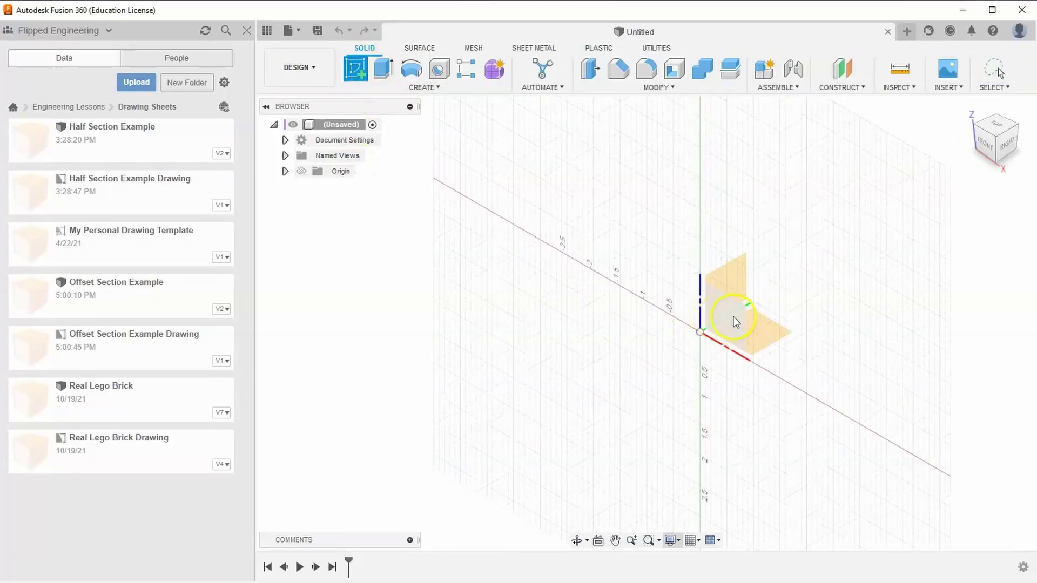
Step: On the XZ plane, draw a 3 in by 0.25 in rectangle with one corner at the origin
left_click(735, 318)
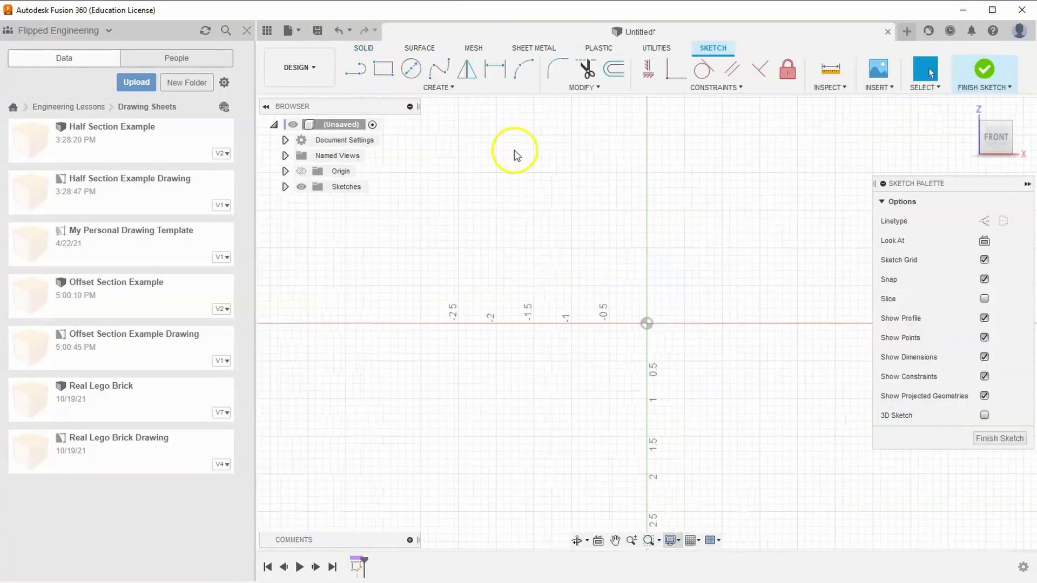
left_click(387, 69)
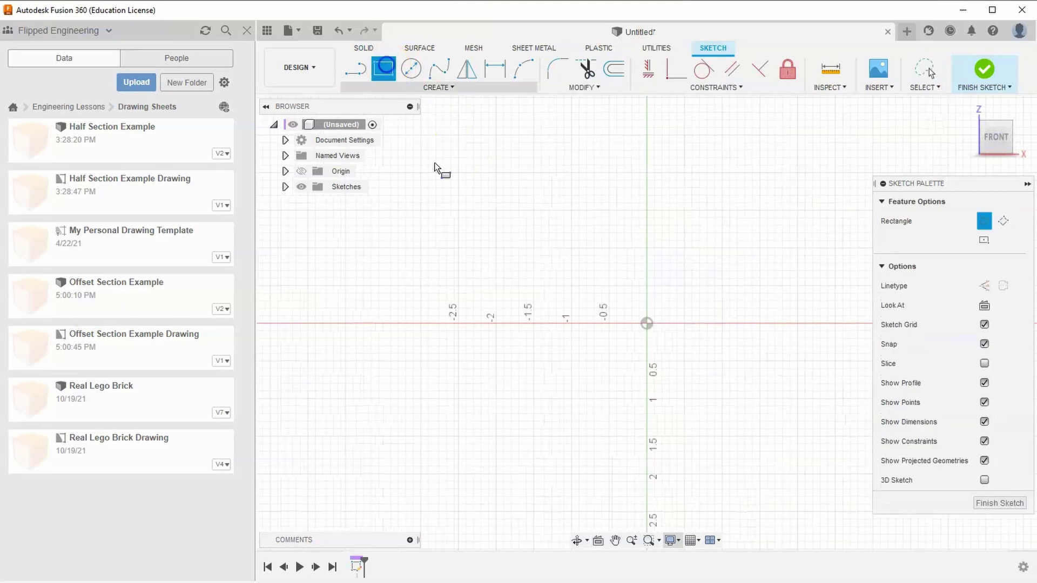
left_click(650, 323)
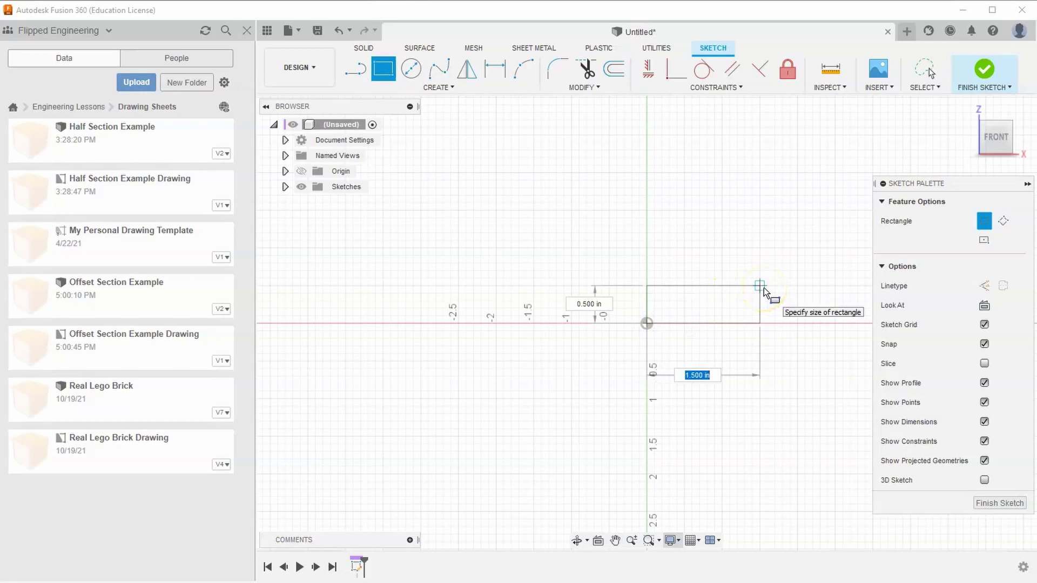
type("3")
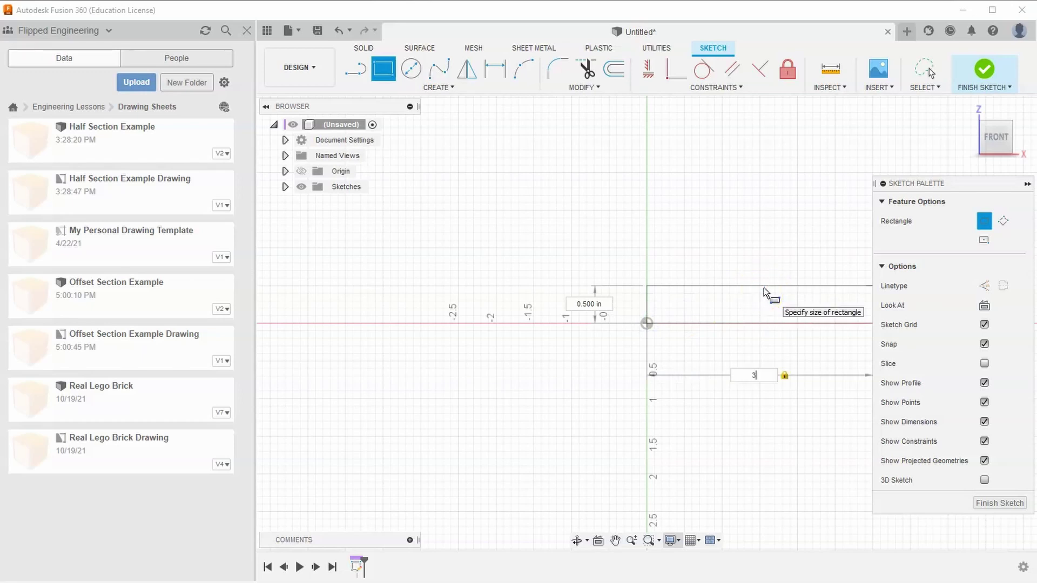
key("Tab")
type(".25")
key("Tab")
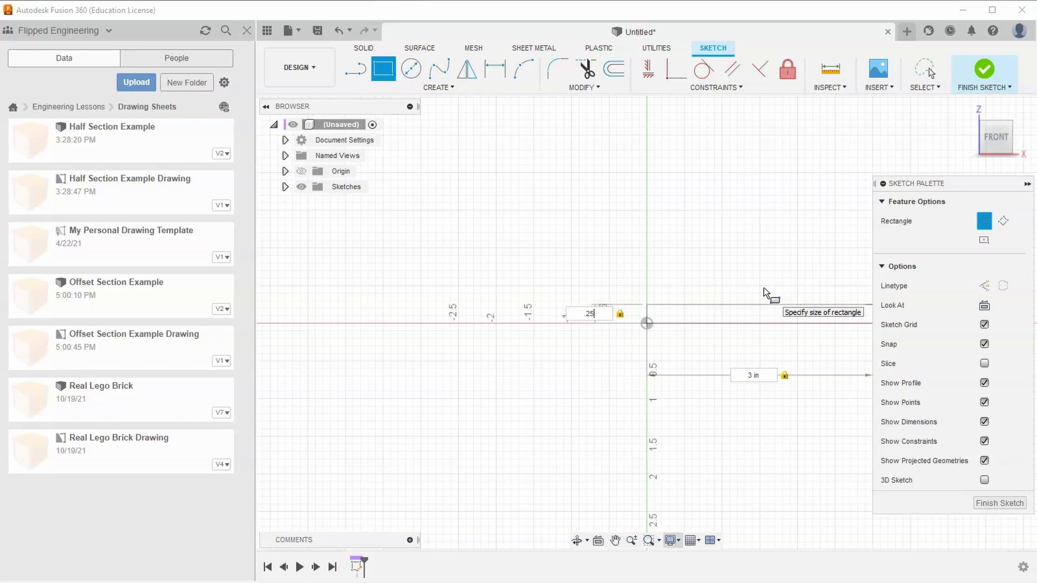
key("Return")
scroll(778, 261, "down", 1)
middle_click_drag(777, 261, 679, 258)
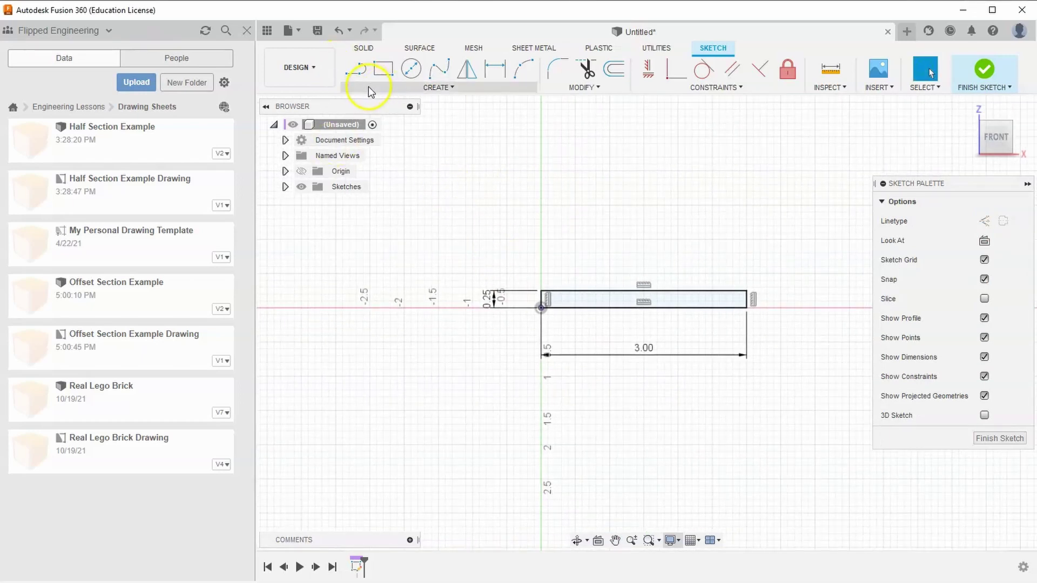
Step: Draw a 2.5 in line from the rectangle's bottom-right corner at 135 degrees
left_click(355, 69)
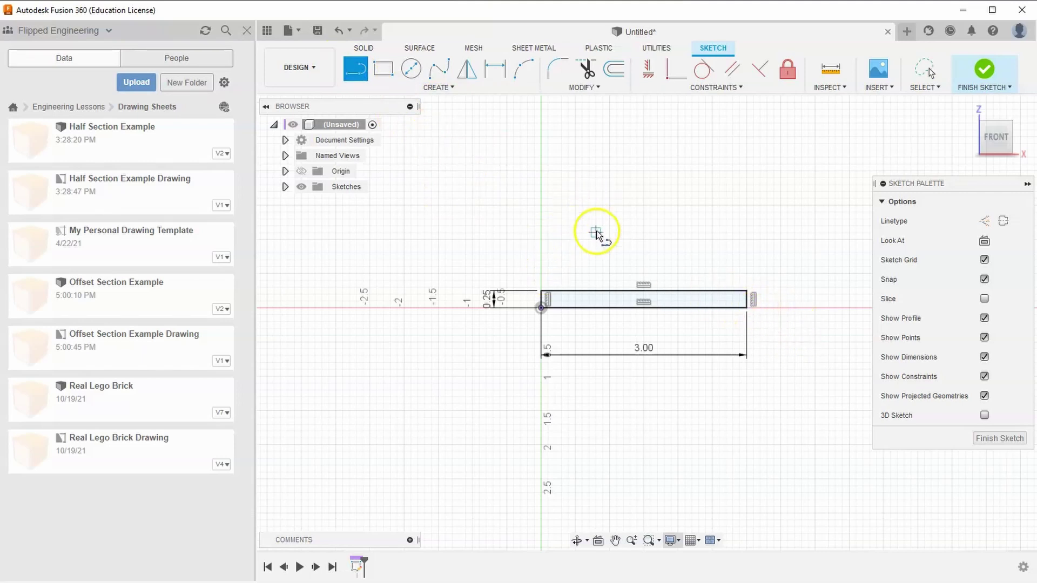
scroll(744, 295, "up", 3)
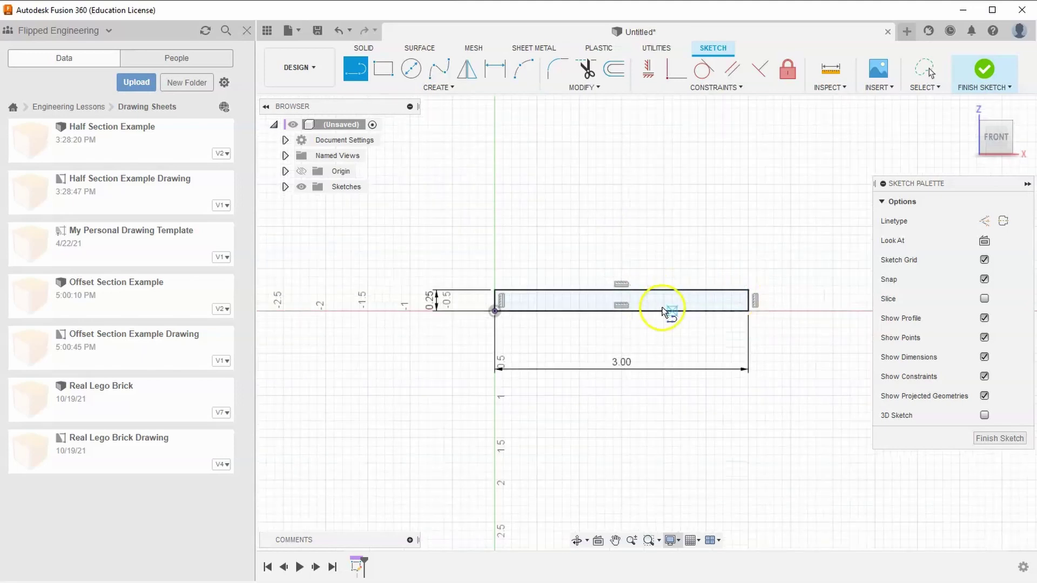
left_click(748, 311)
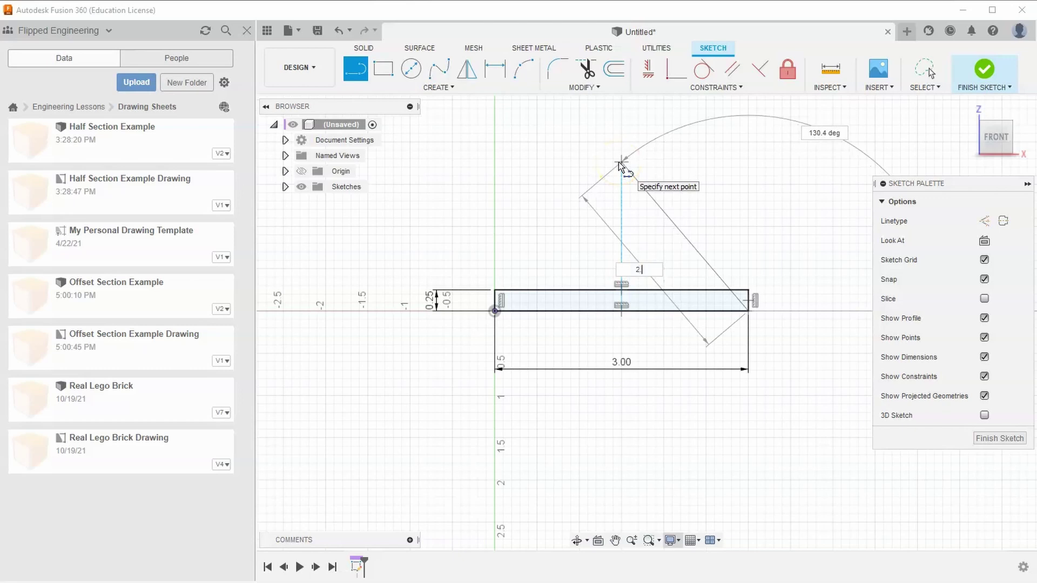
type(".5")
key("Tab")
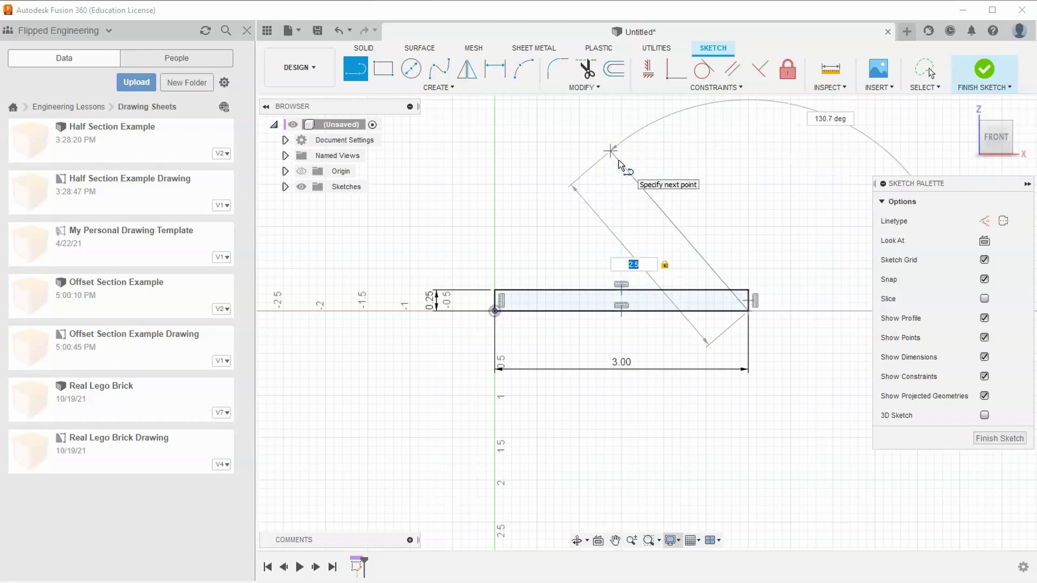
key("Tab")
mouse_move(619, 160)
left_mouse_down()
mouse_move(593, 165)
mouse_move(608, 154)
left_mouse_up()
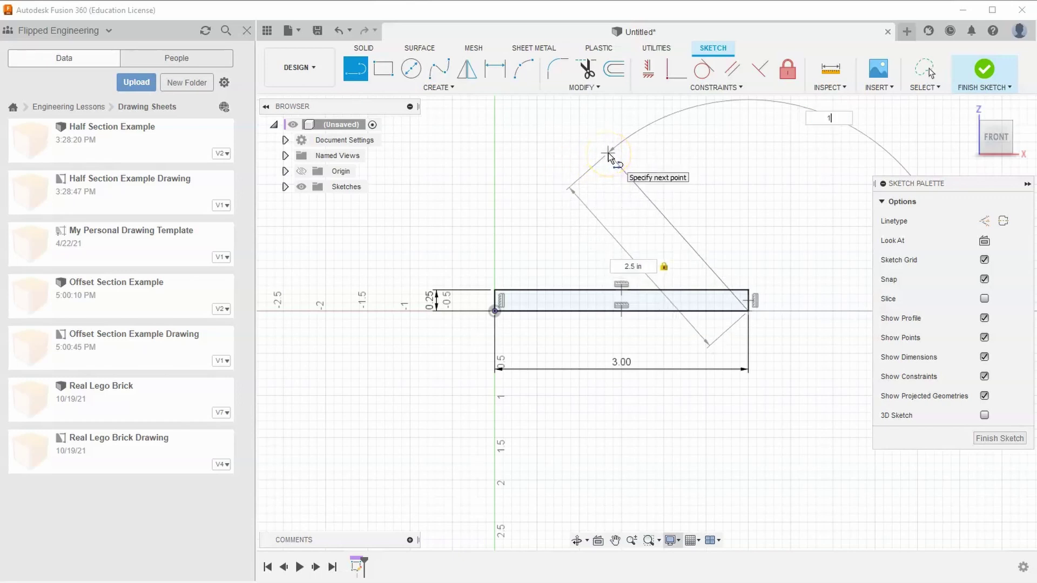
type("35")
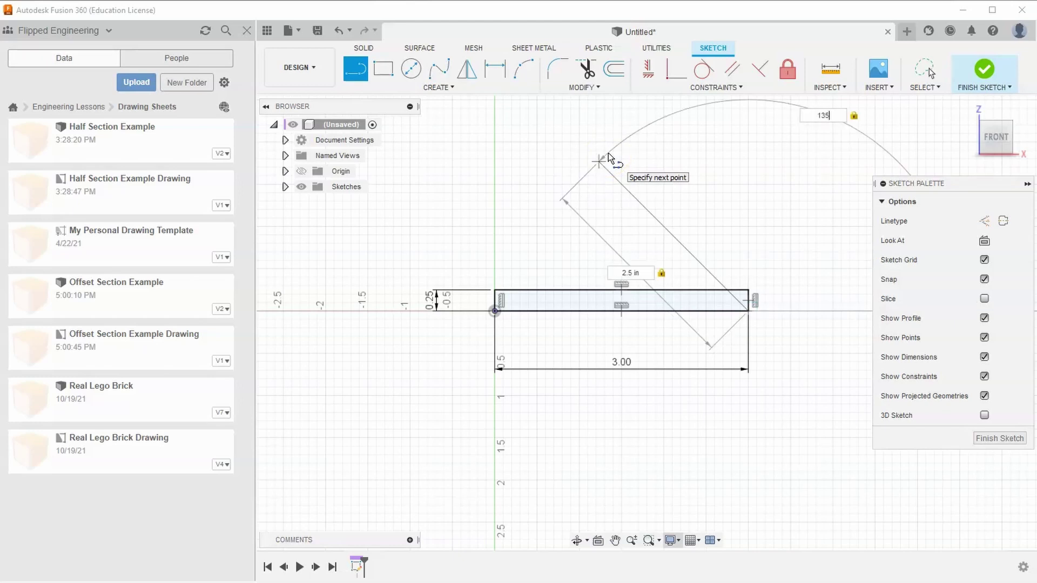
left_click_drag(608, 154, 627, 173)
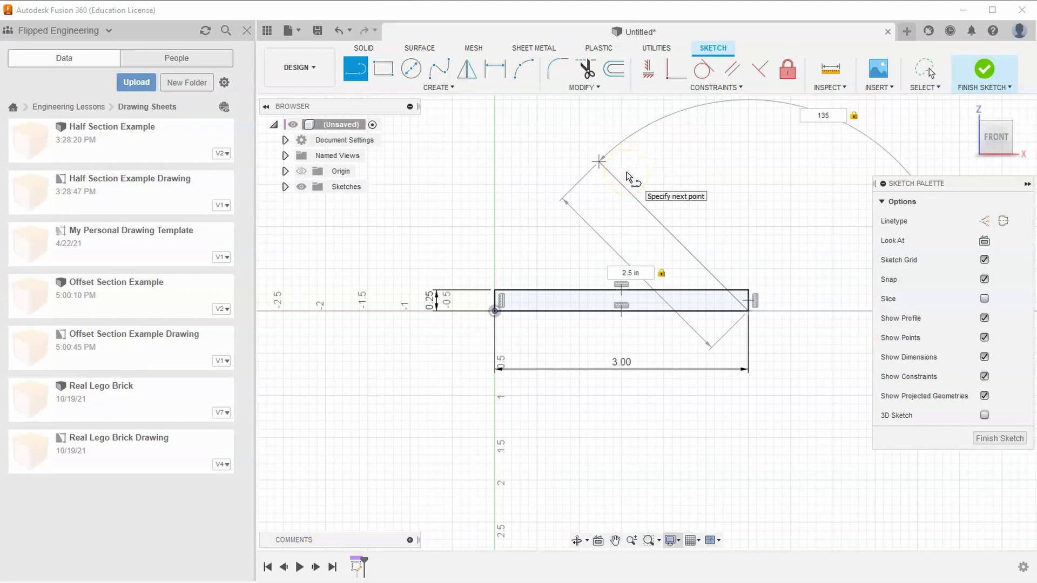
key("Return")
key("Escape")
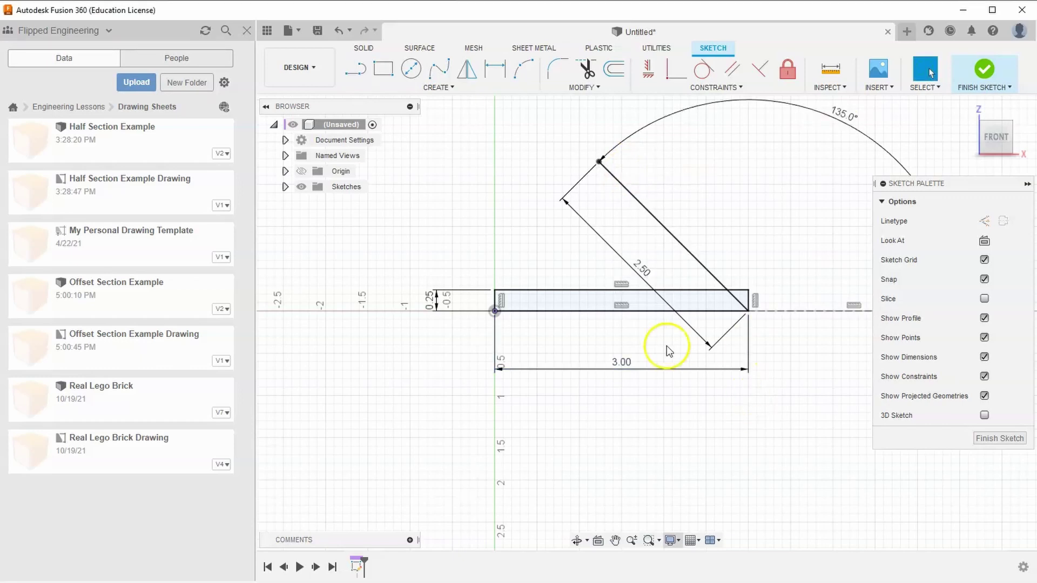
Step: Add a 0.25 in segment from the angled line's upper end
left_click(594, 215)
left_click(356, 69)
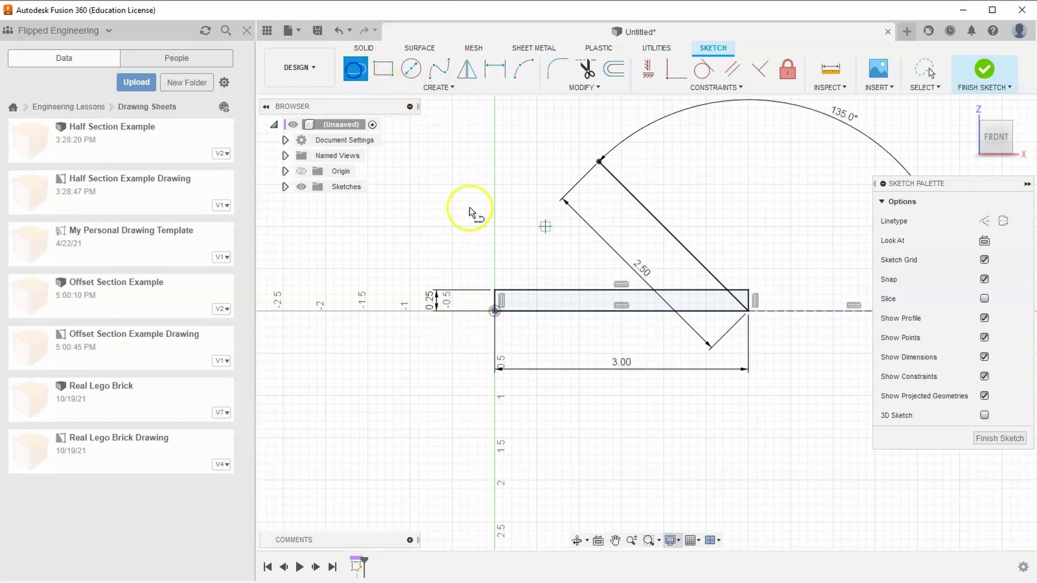
left_click(599, 162)
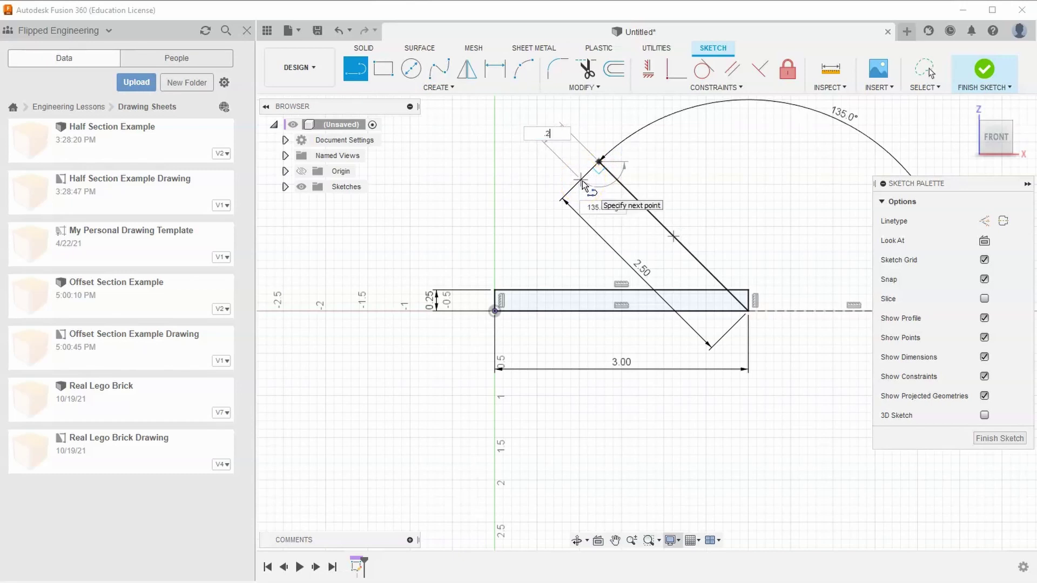
key("Tab")
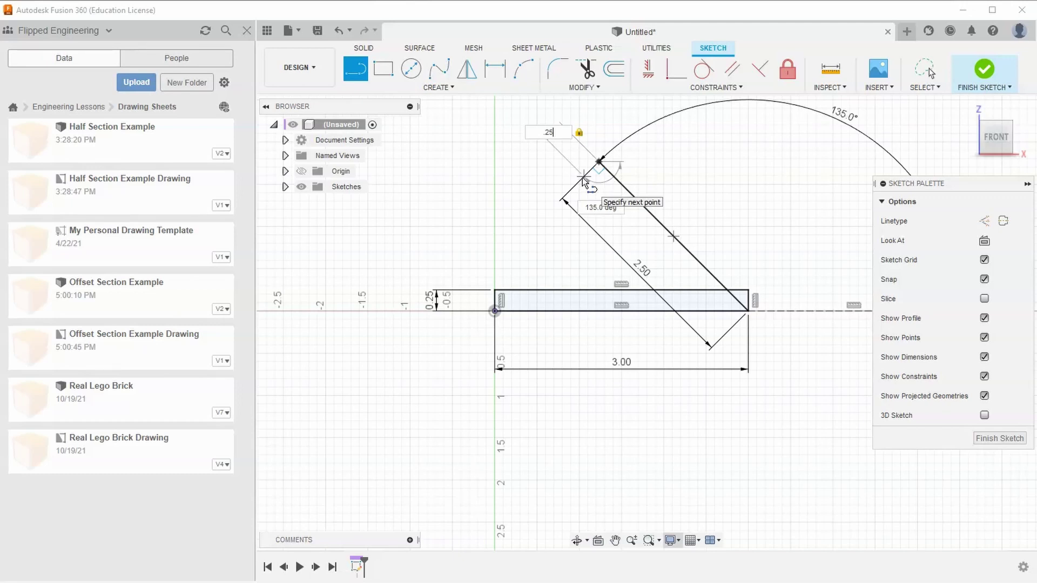
key("Return")
key("Escape")
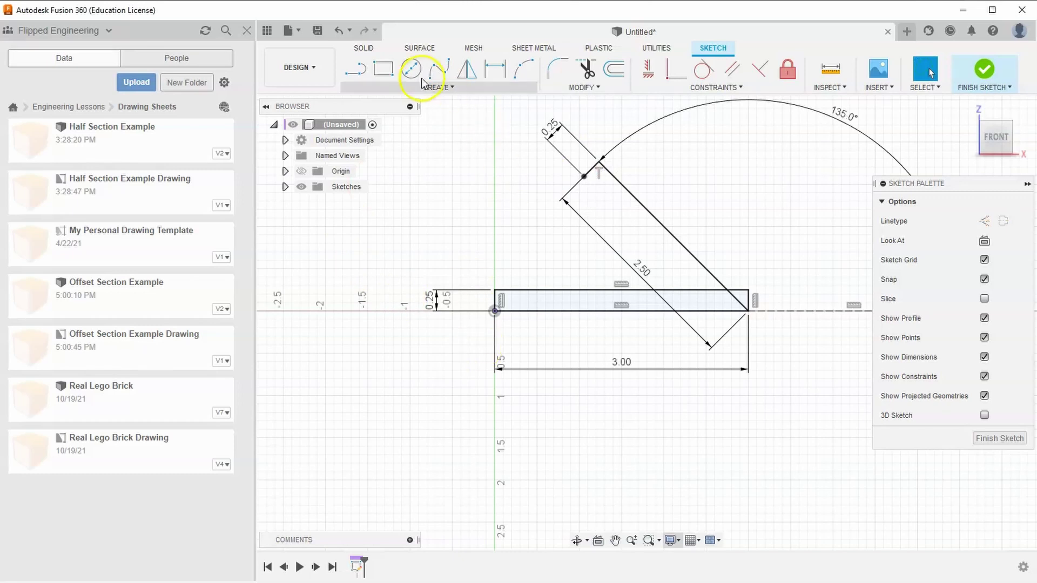
Step: Draw a line from the short segment's end down to the rectangle's top edge
left_click(357, 71)
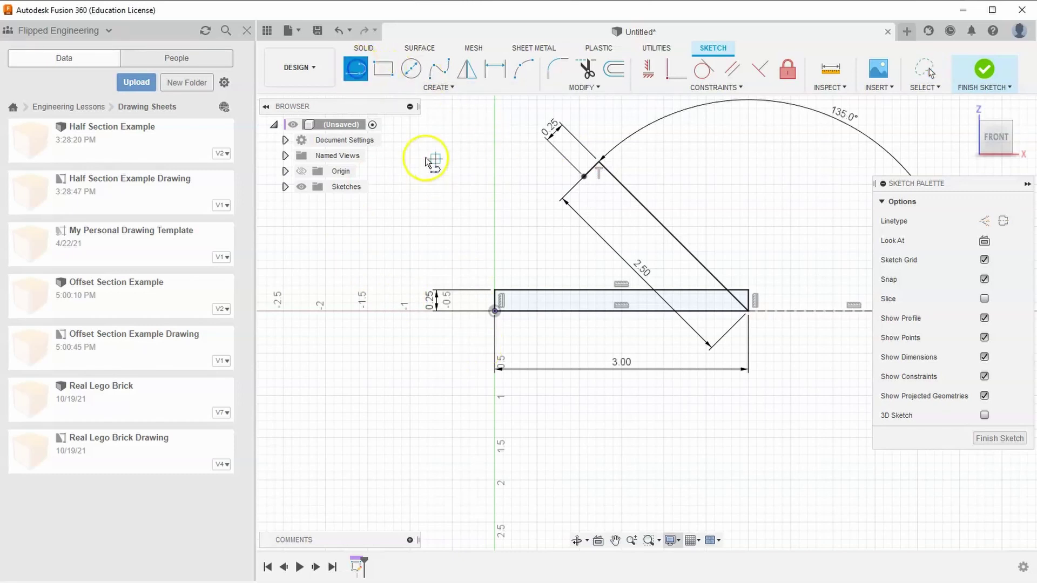
left_click(583, 177)
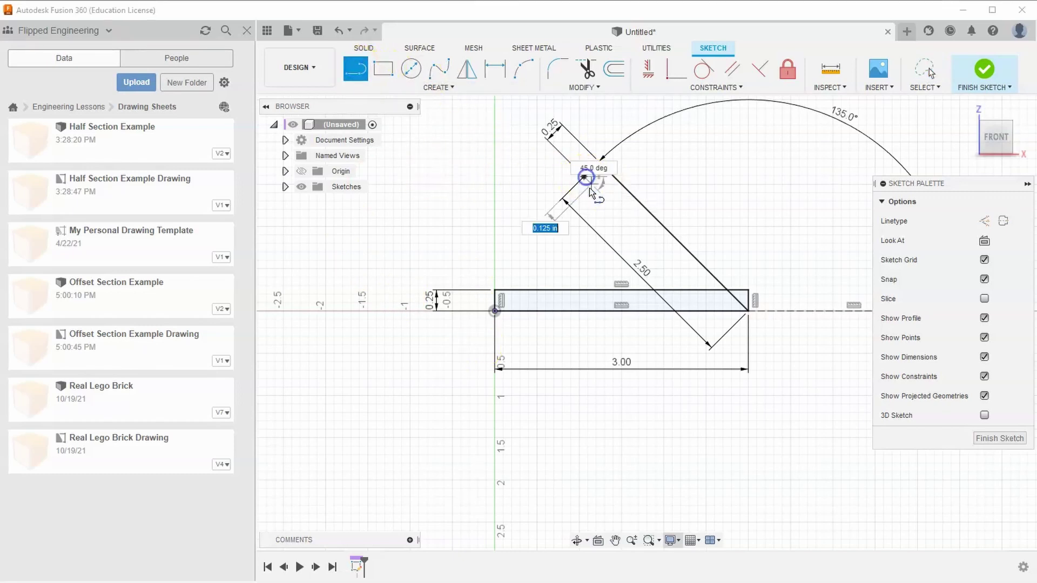
left_click(697, 291)
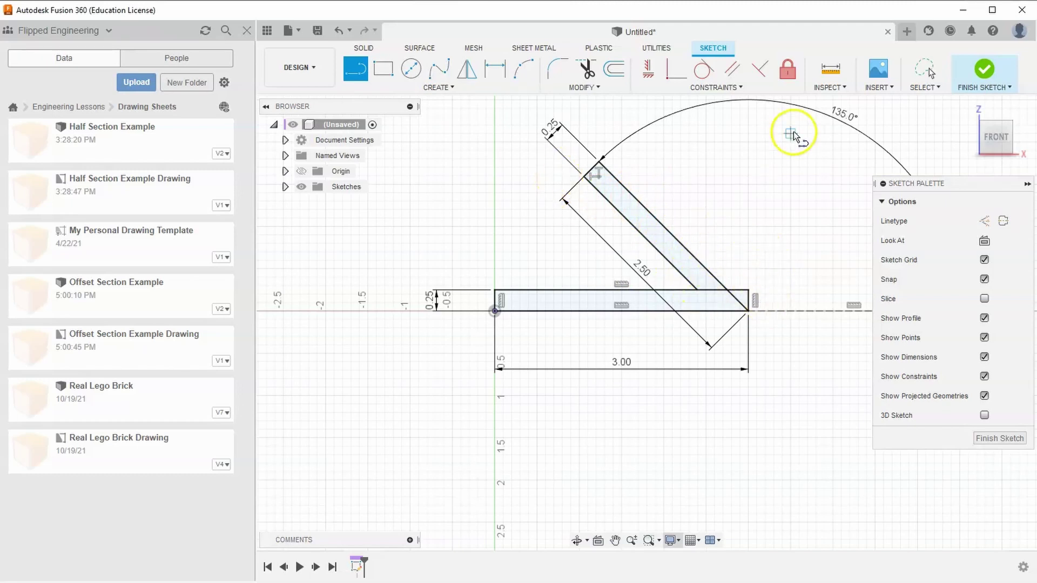
Step: Finish the sketch and extrude both bar profiles 1.25 in as a new body
left_click(985, 70)
left_click(968, 110)
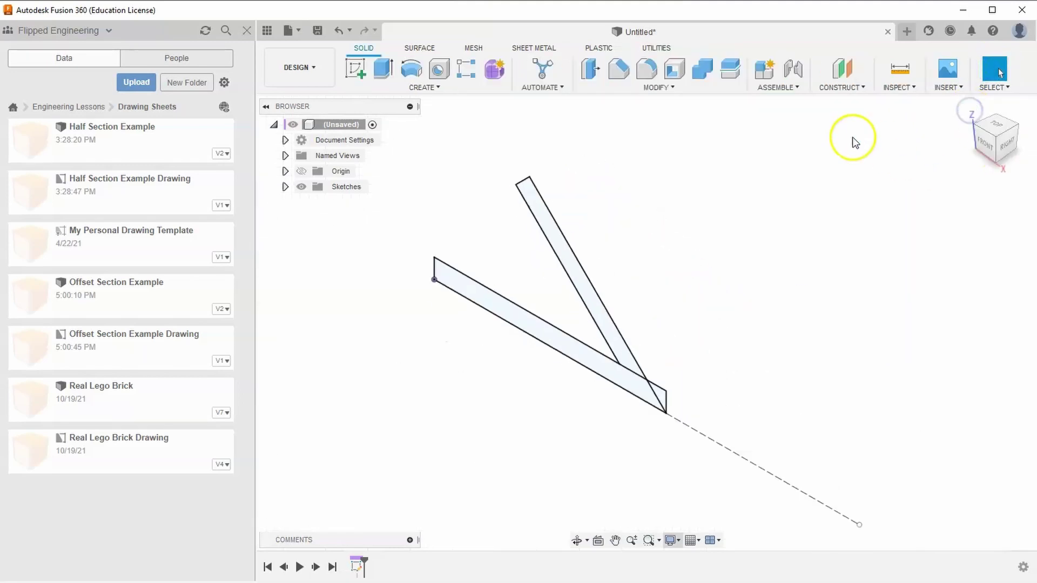
left_click(378, 71)
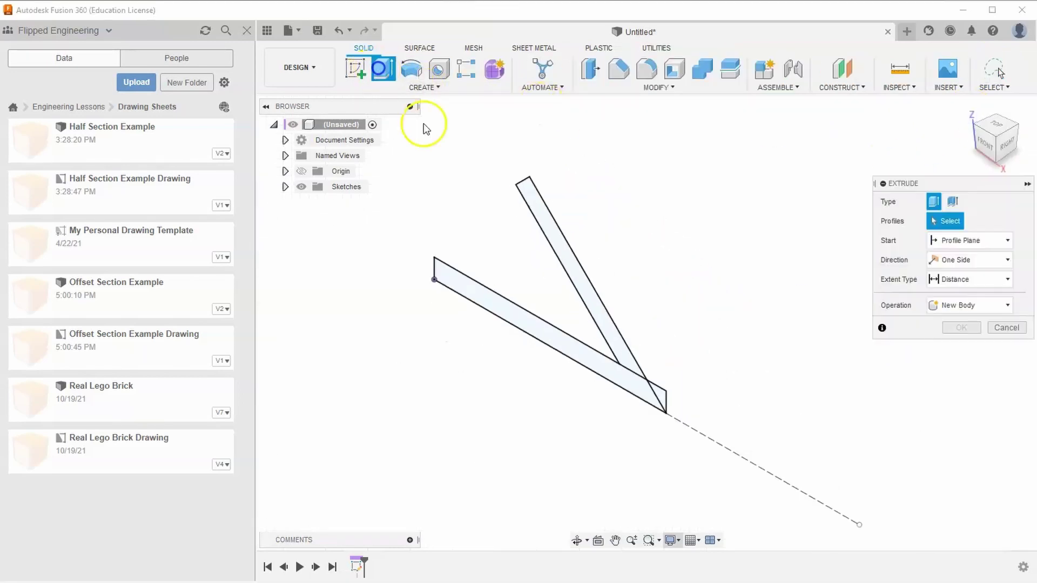
left_click(619, 379)
left_click(622, 354)
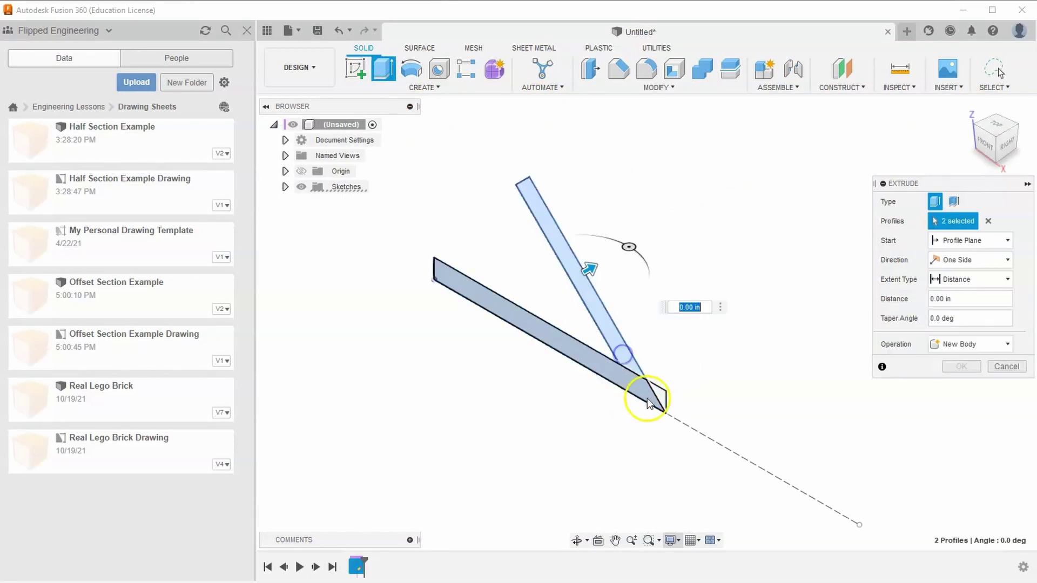
scroll(650, 404, "up", 1)
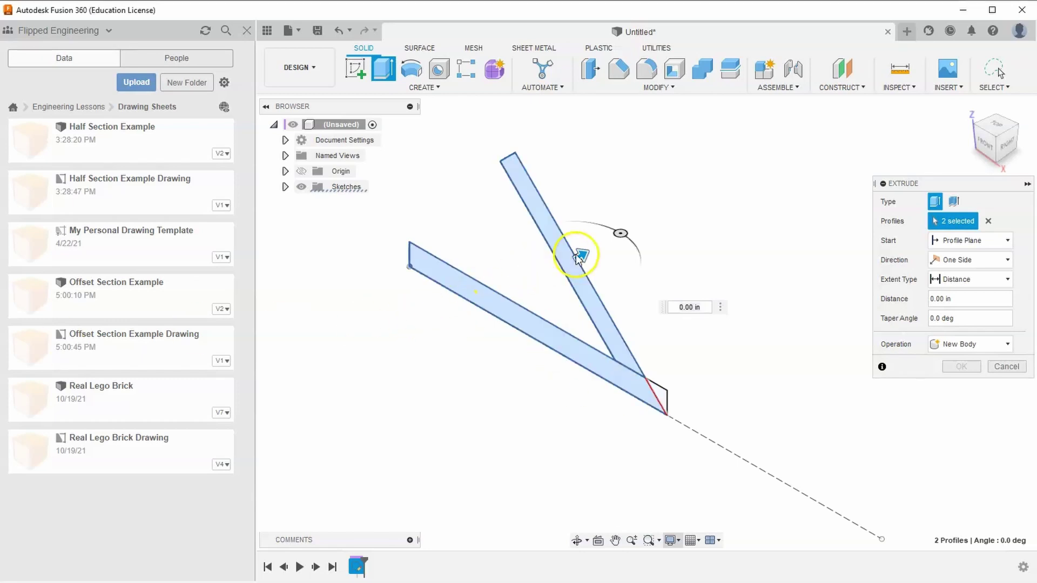
left_click_drag(579, 251, 672, 309)
type("1")
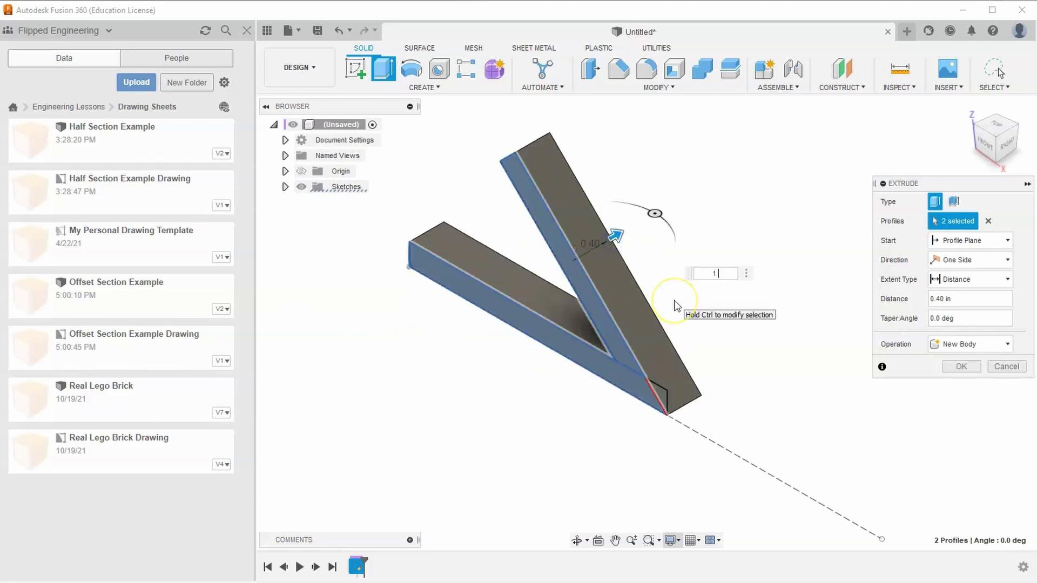
type(".25")
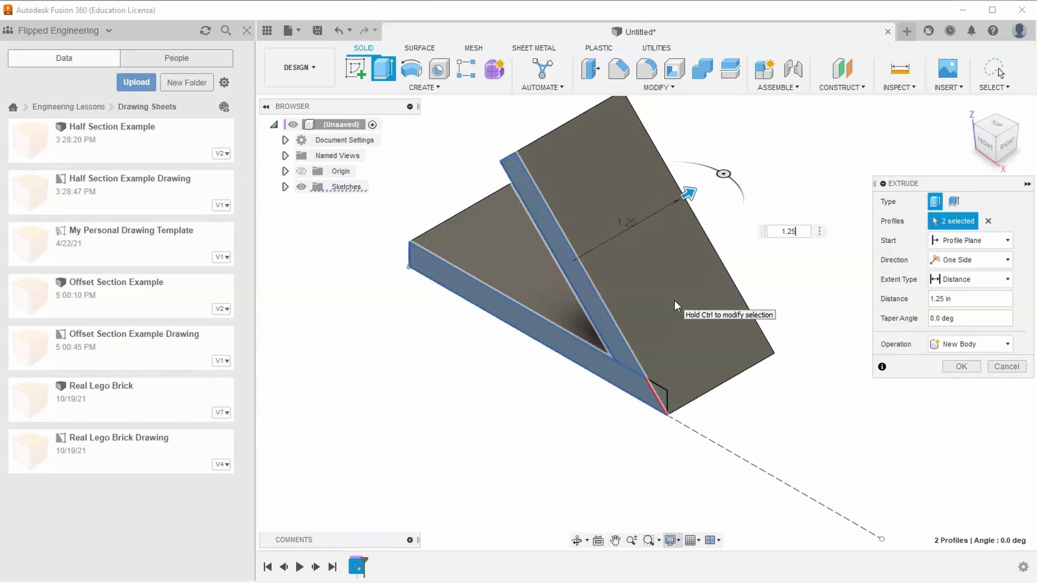
key("Return")
middle_click_drag(674, 300, 650, 360)
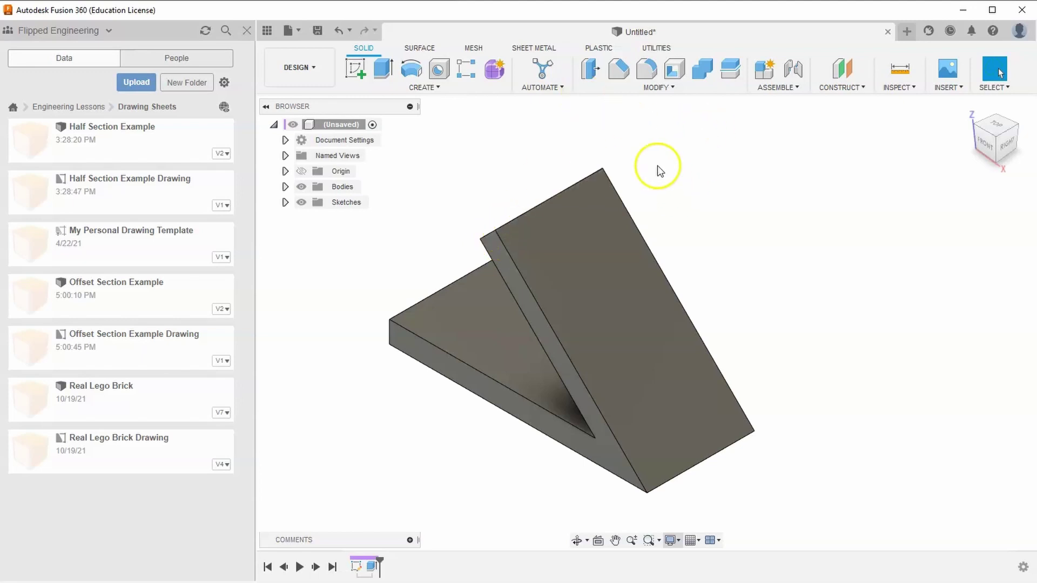
Step: Fillet both top edges of the angled plate with a 1.25/2 in radius
left_click(648, 72)
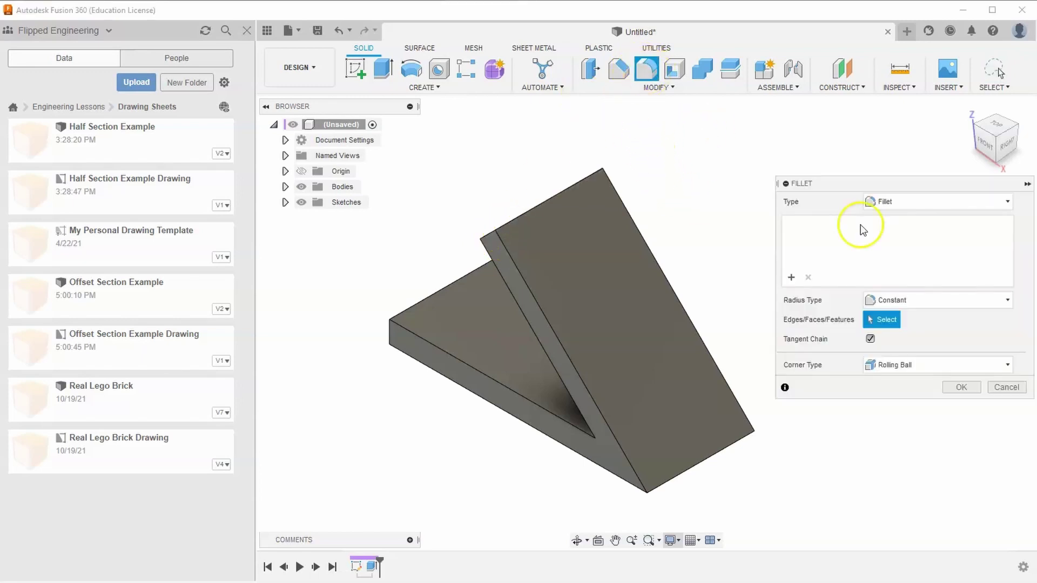
scroll(505, 269, "up", 3)
left_click(1000, 146)
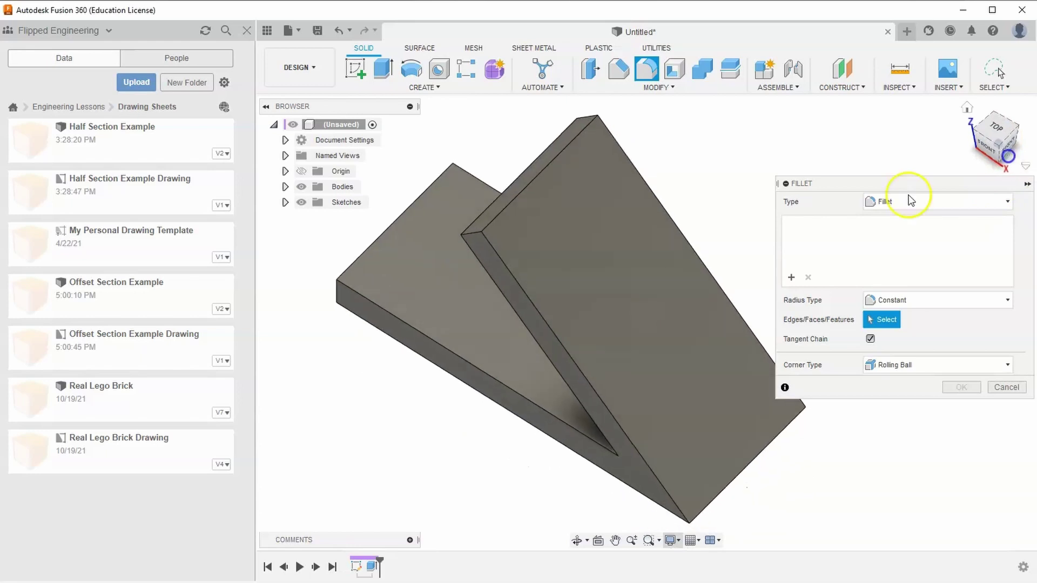
left_click(472, 229)
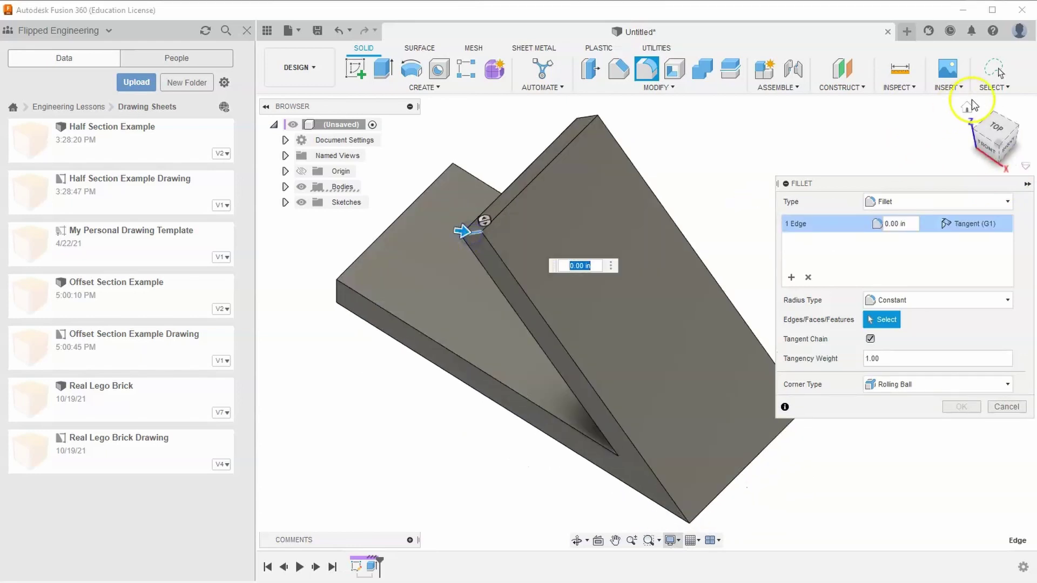
left_click(1015, 124)
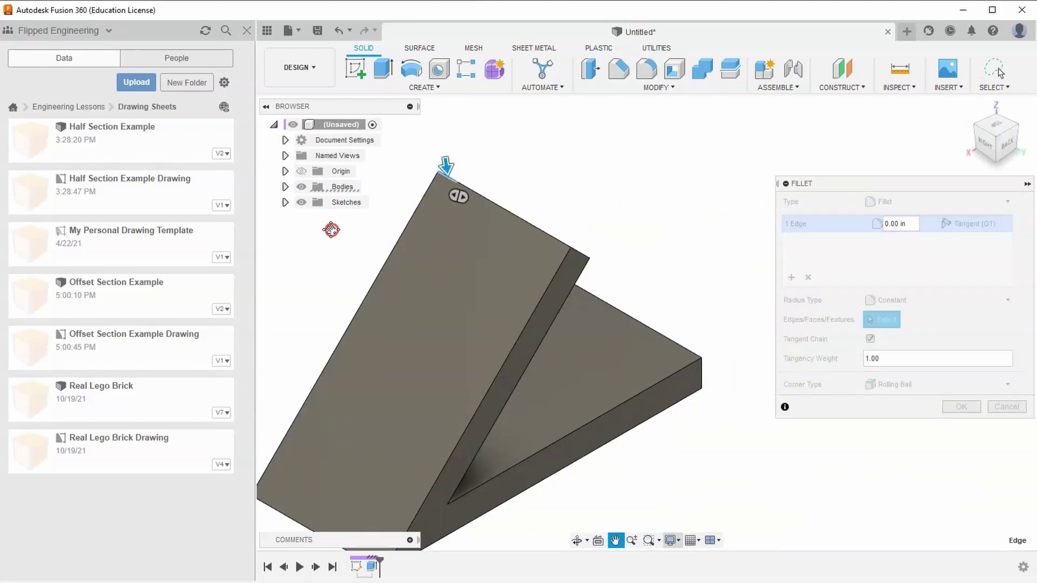
left_click(543, 281)
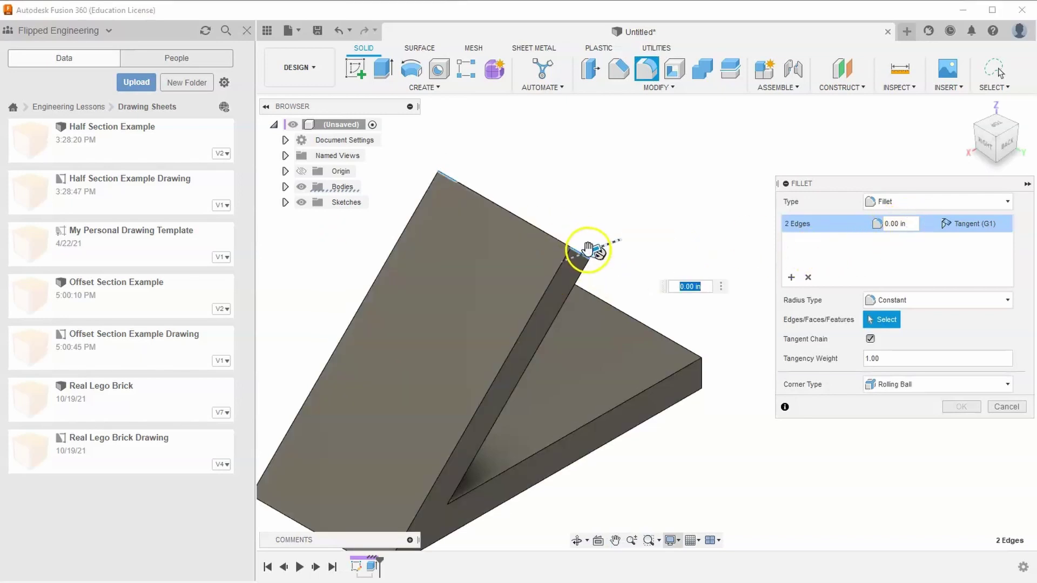
left_click_drag(591, 244, 561, 252)
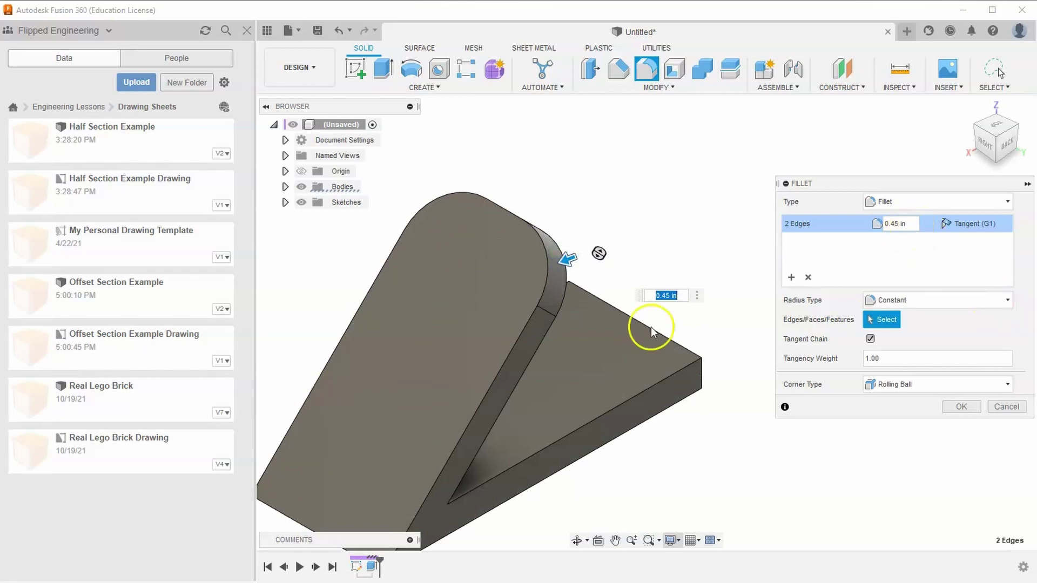
left_click_drag(918, 223, 869, 223)
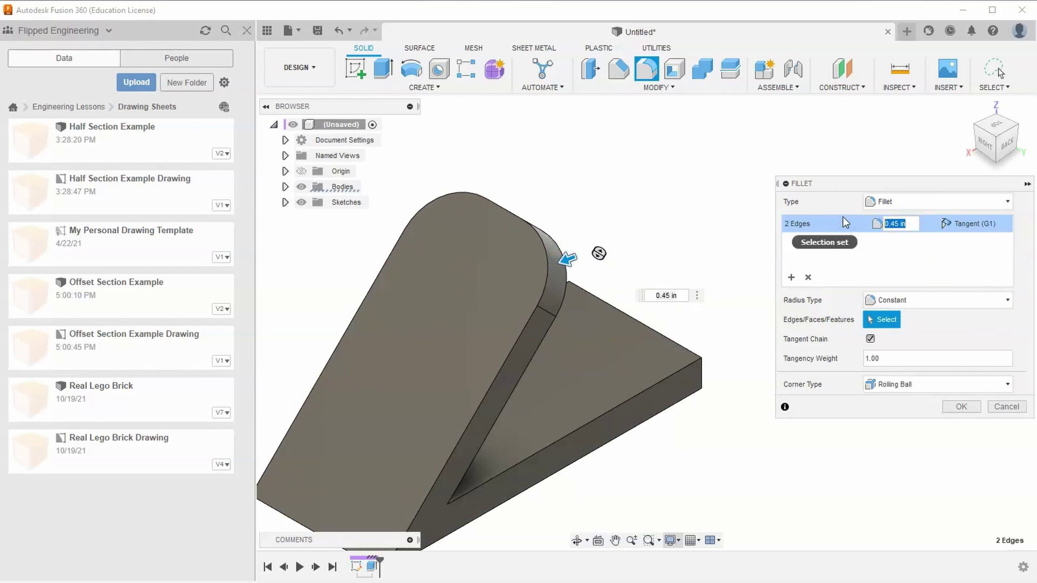
type("1.25")
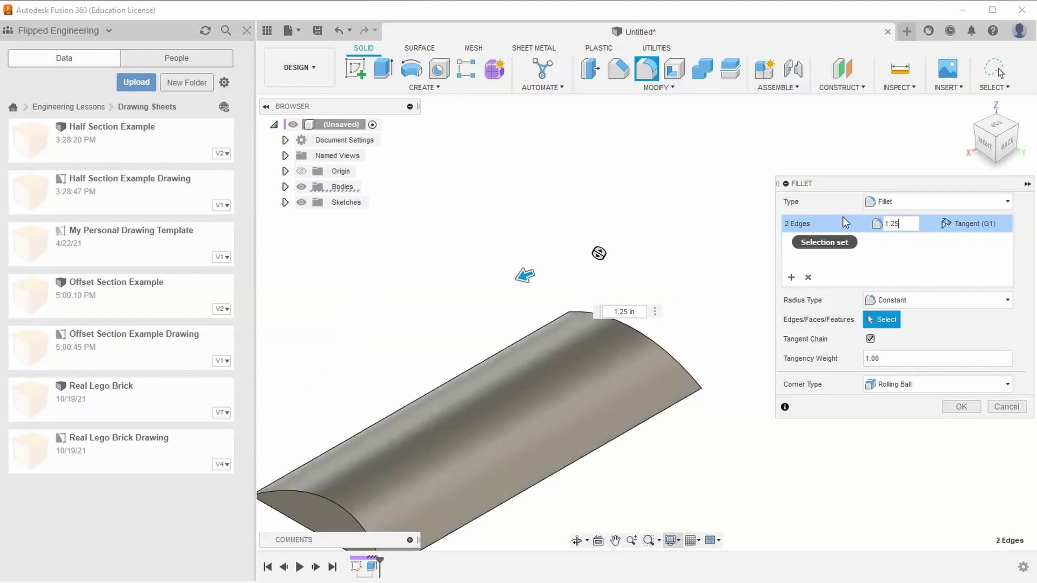
type("/2")
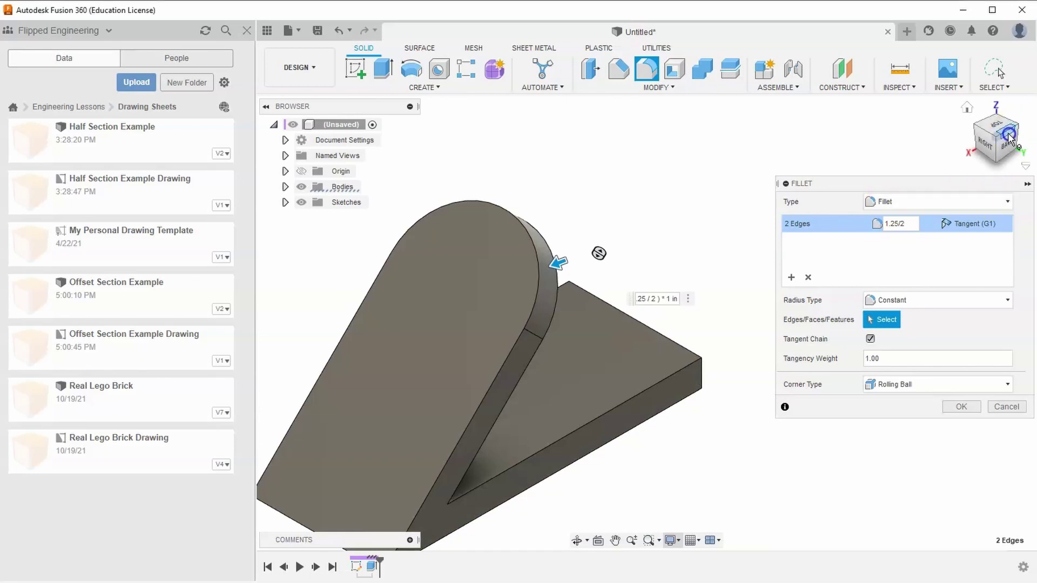
left_click_drag(996, 136, 921, 145)
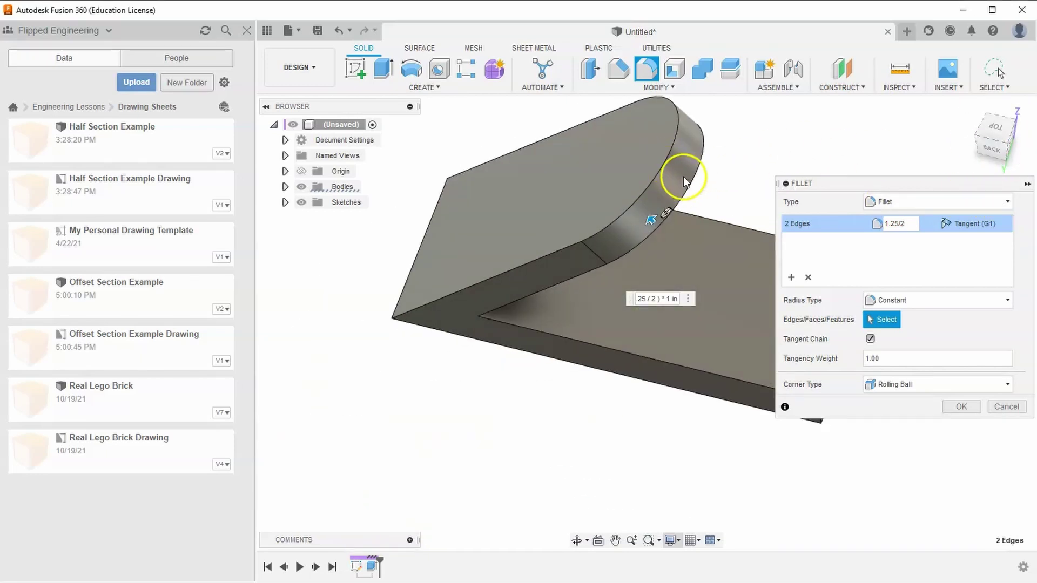
left_click(962, 407)
left_click(971, 113)
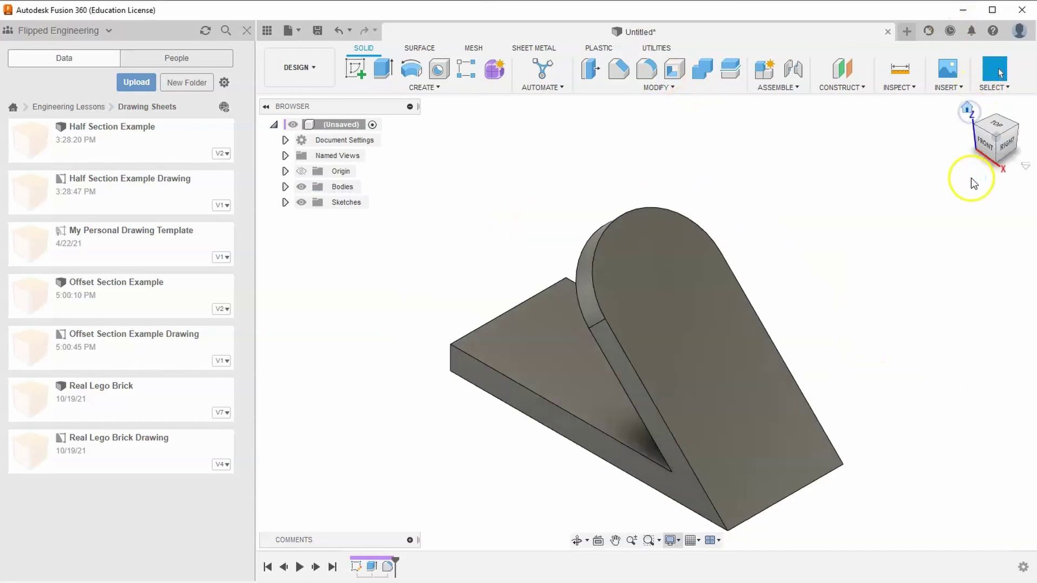
Step: Sketch a 0.5 in diameter circle on the plate face, centred on the projected top arc
left_click(665, 276)
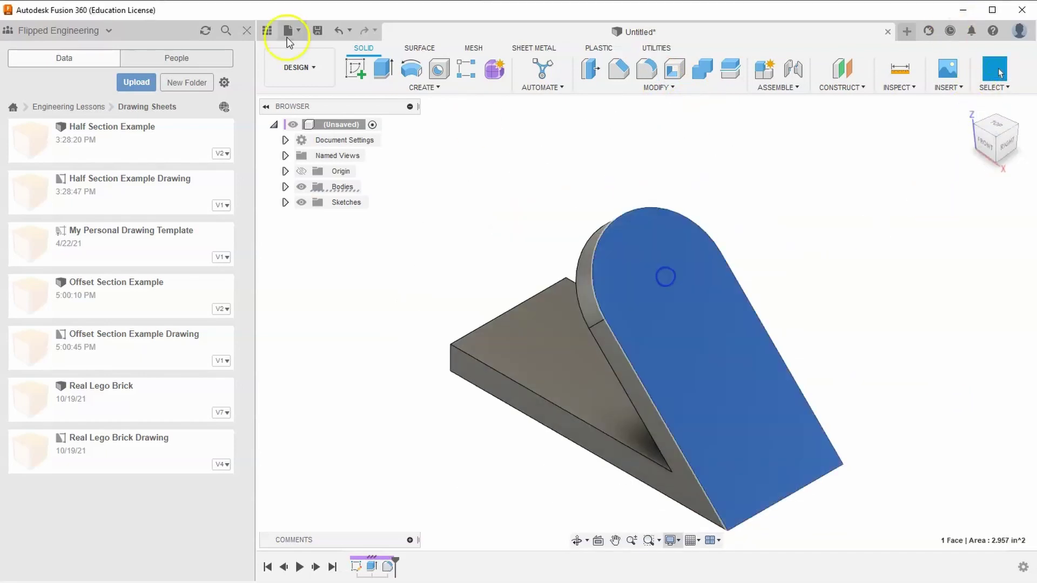
left_click(362, 73)
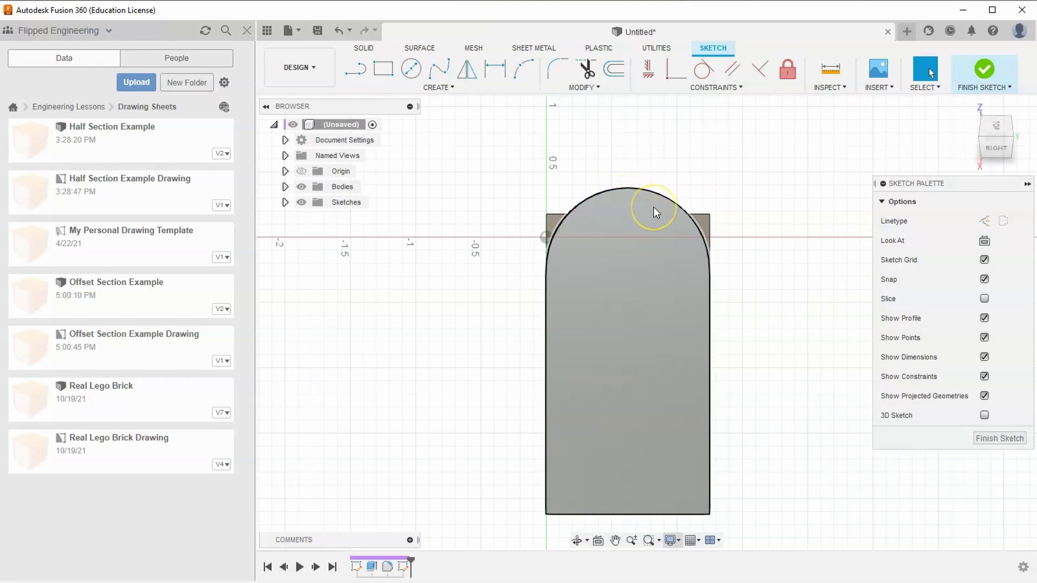
key("p")
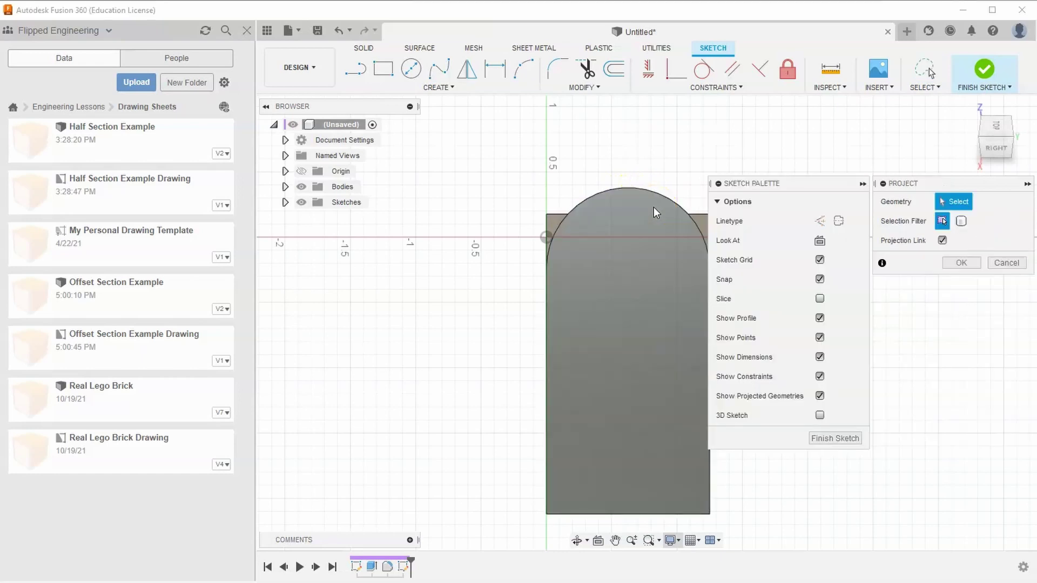
middle_click_drag(654, 208, 587, 170)
left_click(587, 170)
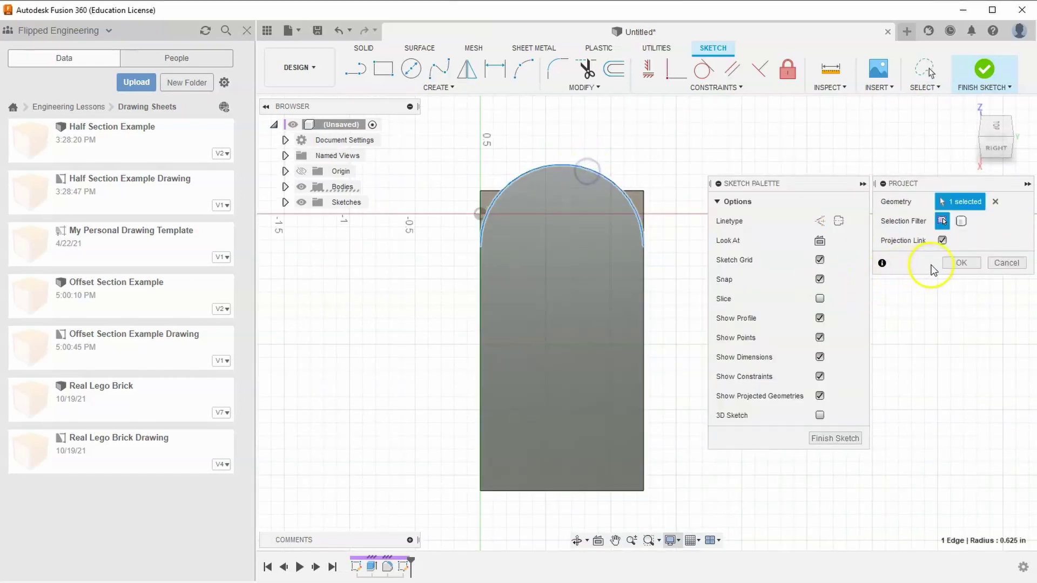
left_click(961, 264)
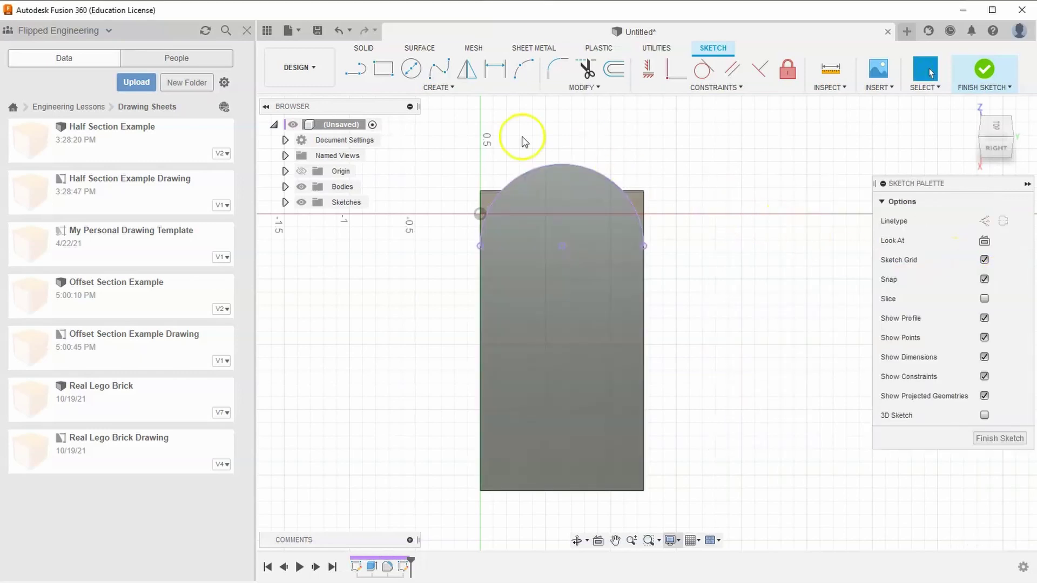
left_click(410, 72)
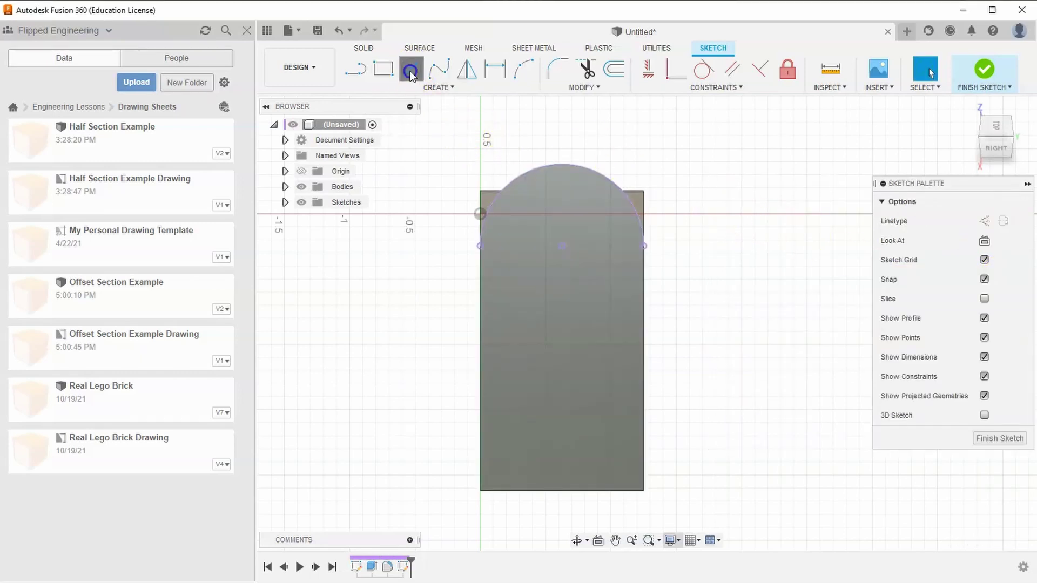
left_click(563, 247)
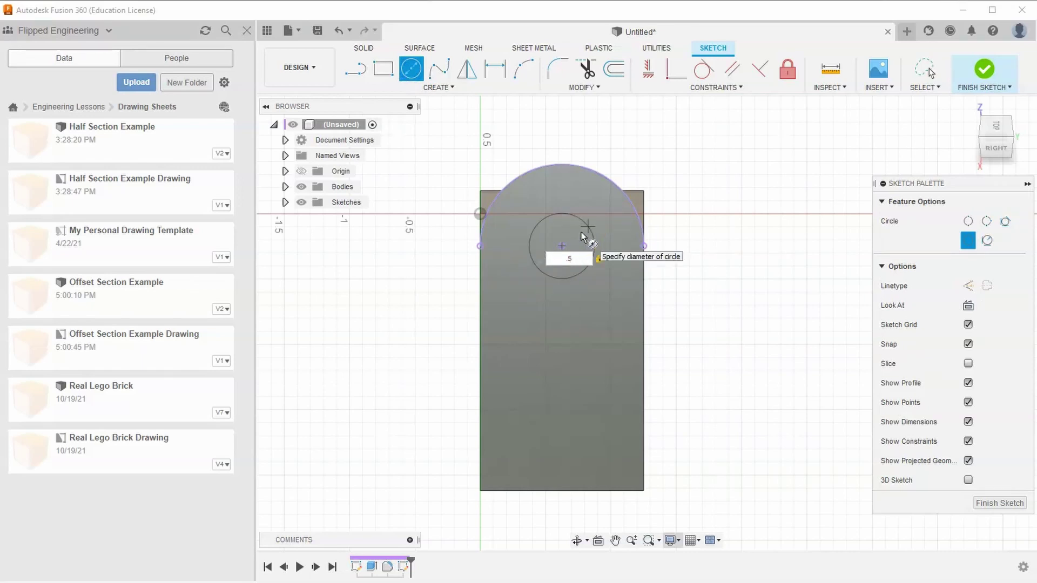
key("Return")
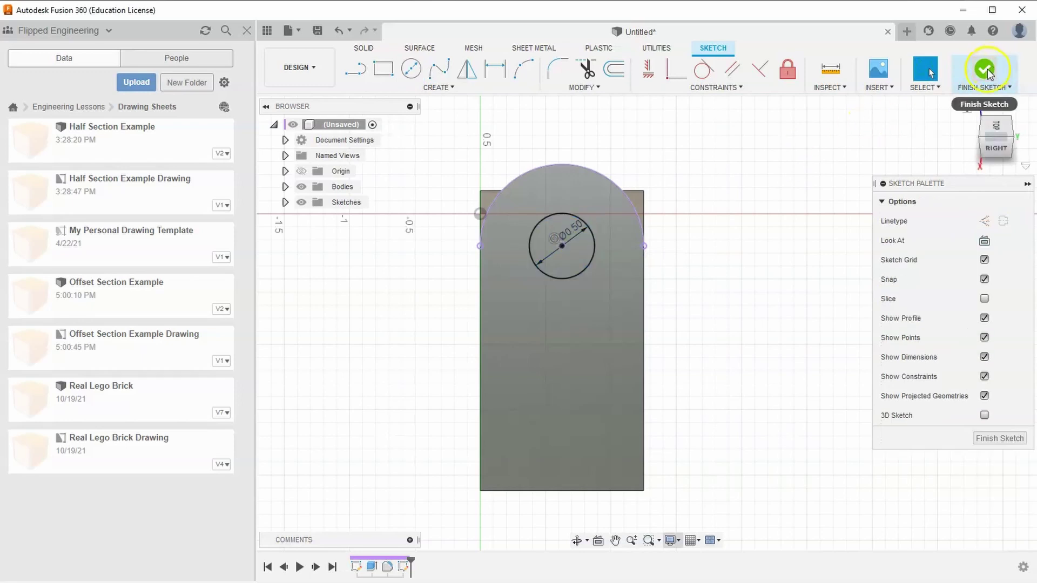
Step: Extrude-cut the 0.5 in circle through the plate to make the hole
left_click(985, 69)
left_click(381, 69)
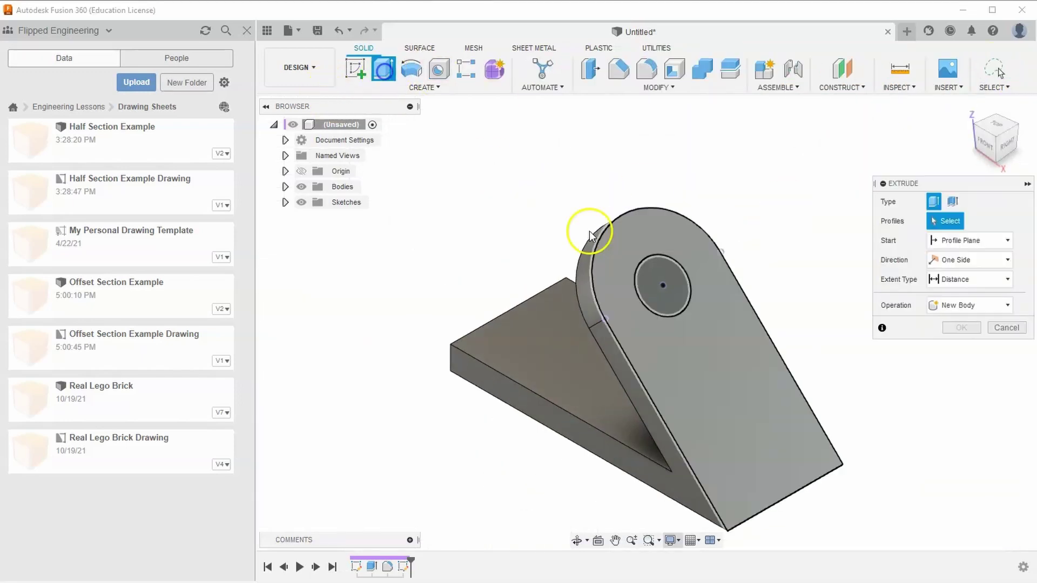
left_click(661, 282)
left_click_drag(667, 285, 644, 292)
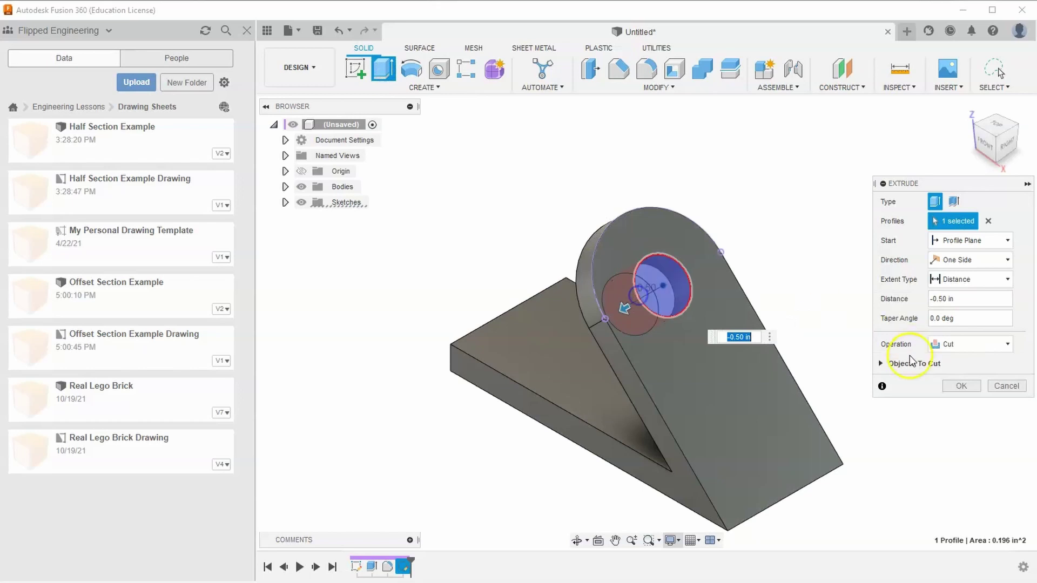
left_click(962, 385)
mouse_move(970, 130)
middle_mouse_down("shift")
mouse_move(913, 189)
mouse_move(963, 118)
middle_mouse_up("shift")
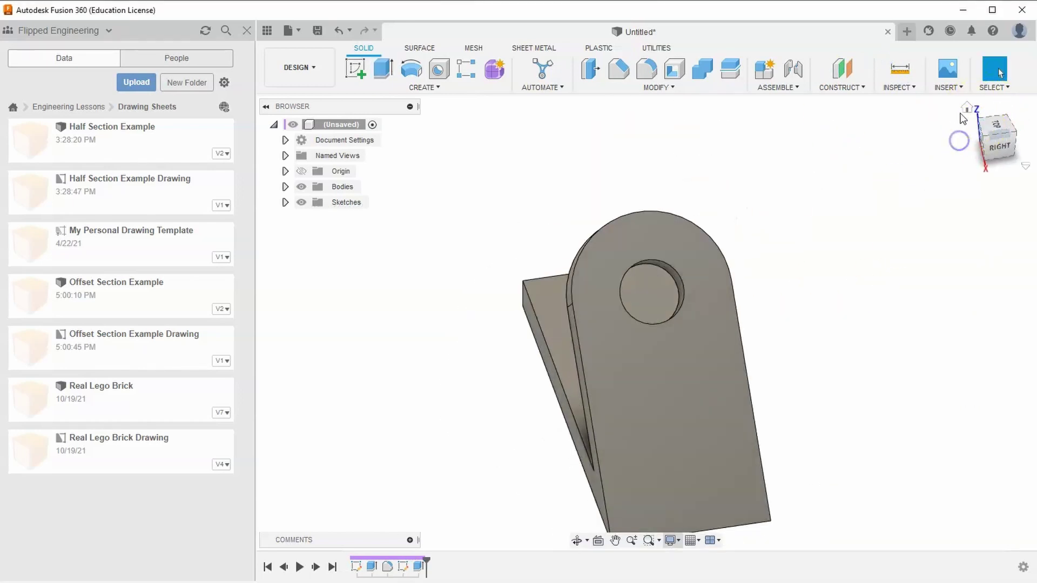
left_click(966, 109)
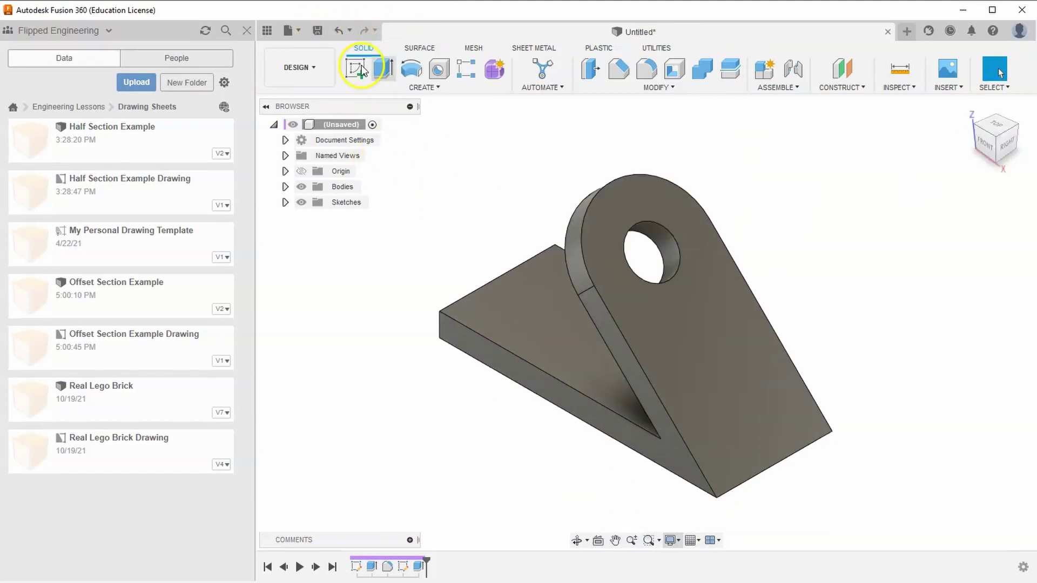
Step: Save the design as 'Auxiliary View Example' in Engineering Lessons > Drawing Sheets
left_click(317, 31)
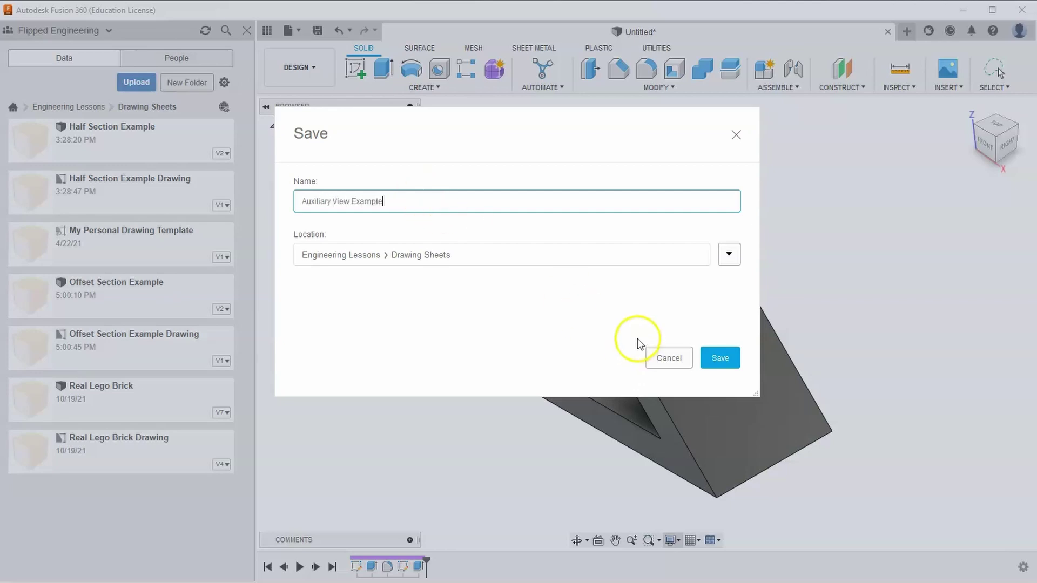
left_click(728, 357)
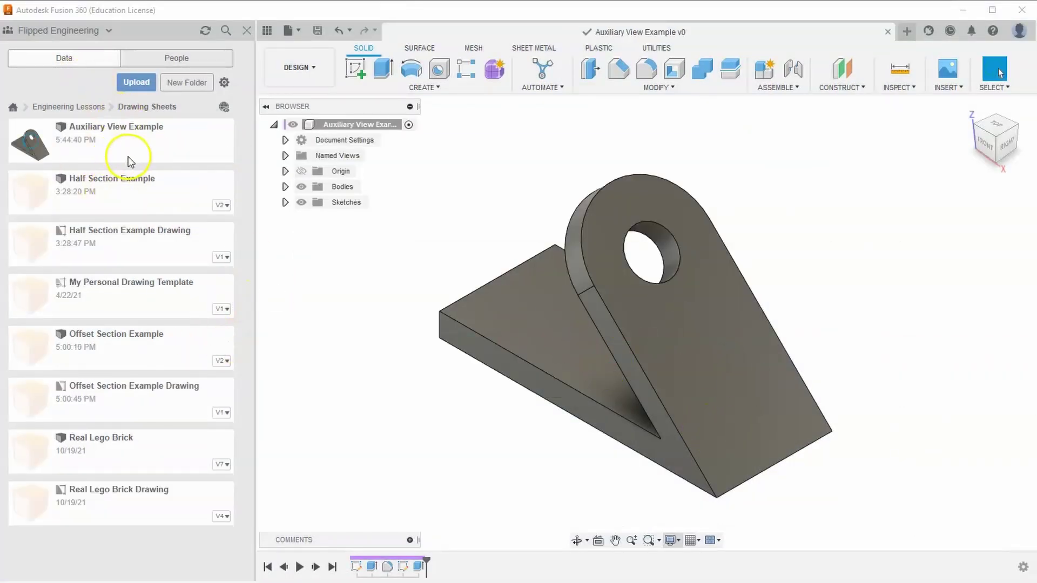
Step: Create a new drawing from the design using My Personal Drawing Template
left_click(308, 69)
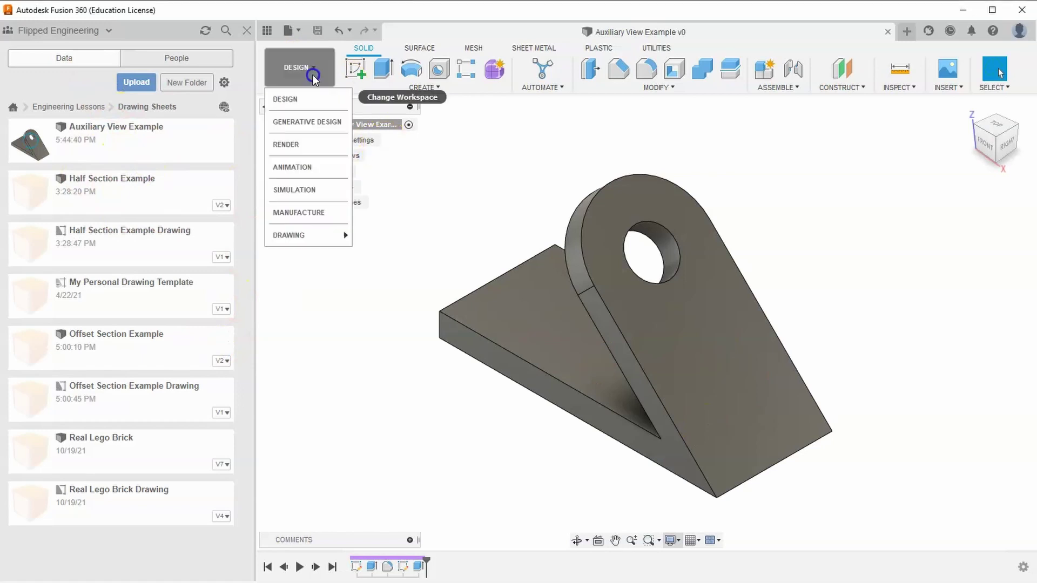
mouse_move(324, 243)
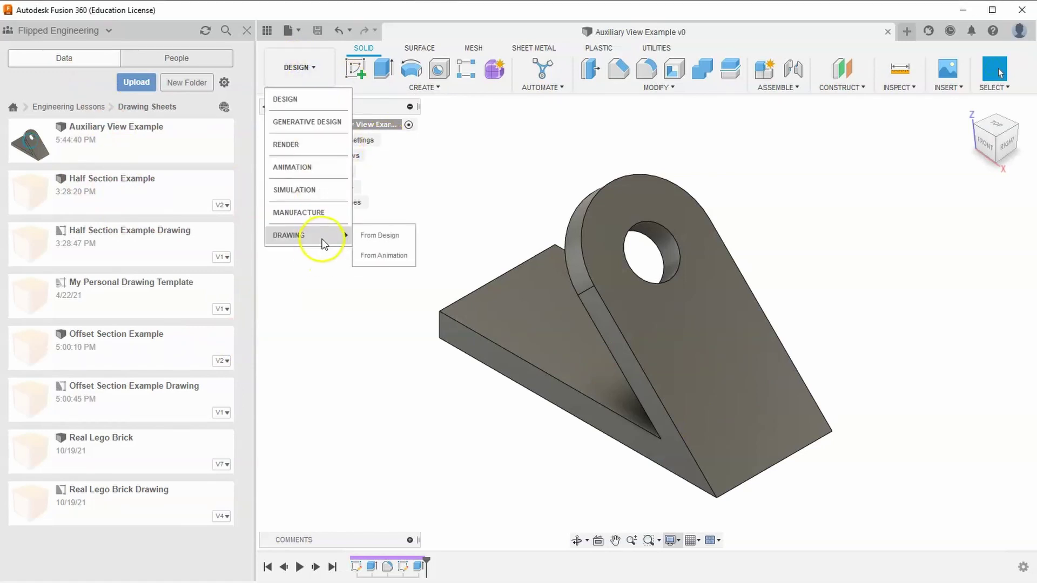
left_click(371, 238)
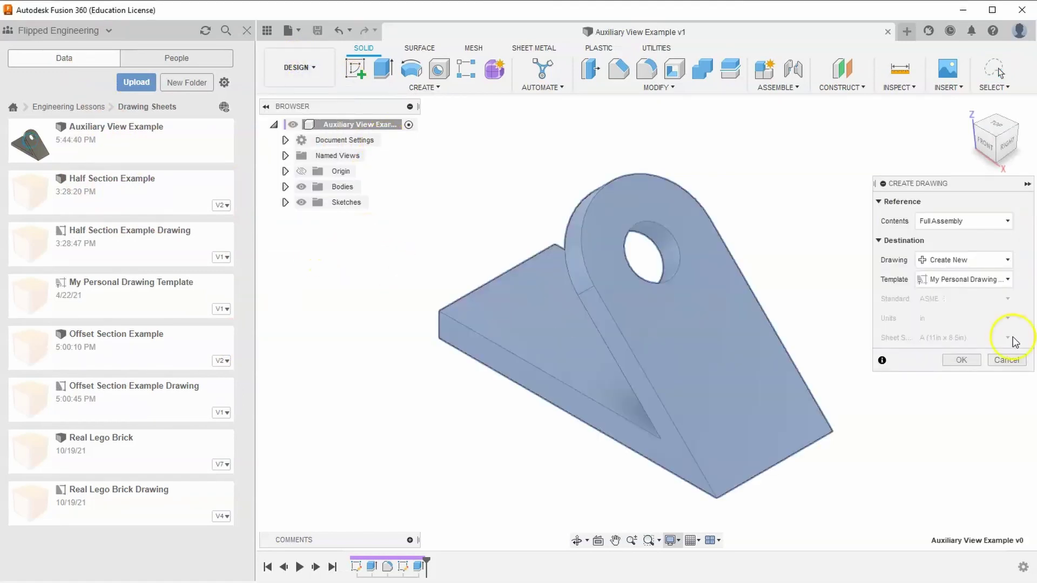
left_click(971, 361)
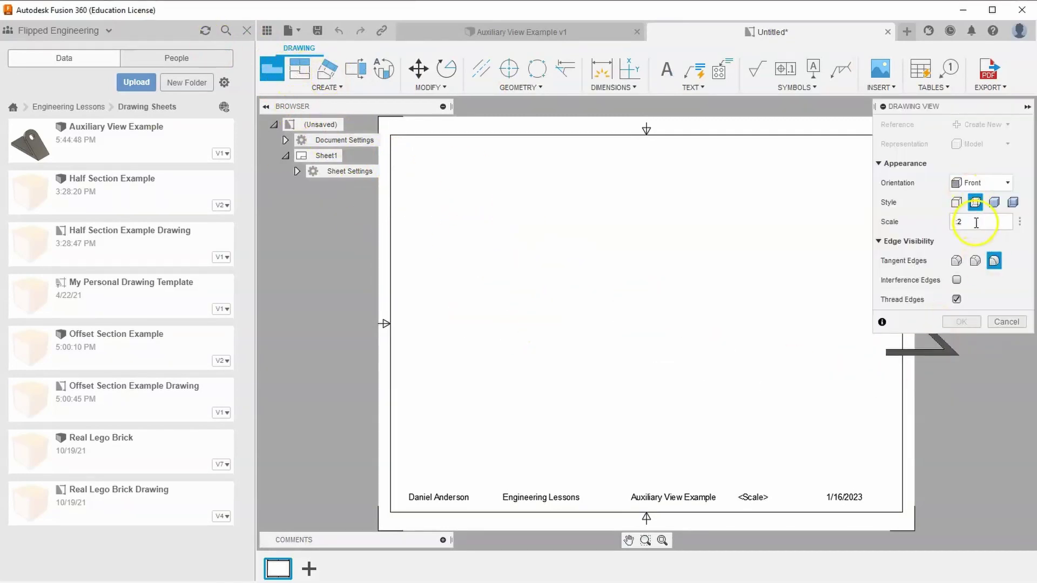
Step: Place the front base view at scale 1 in the sheet's lower left
left_click_drag(976, 223, 906, 224)
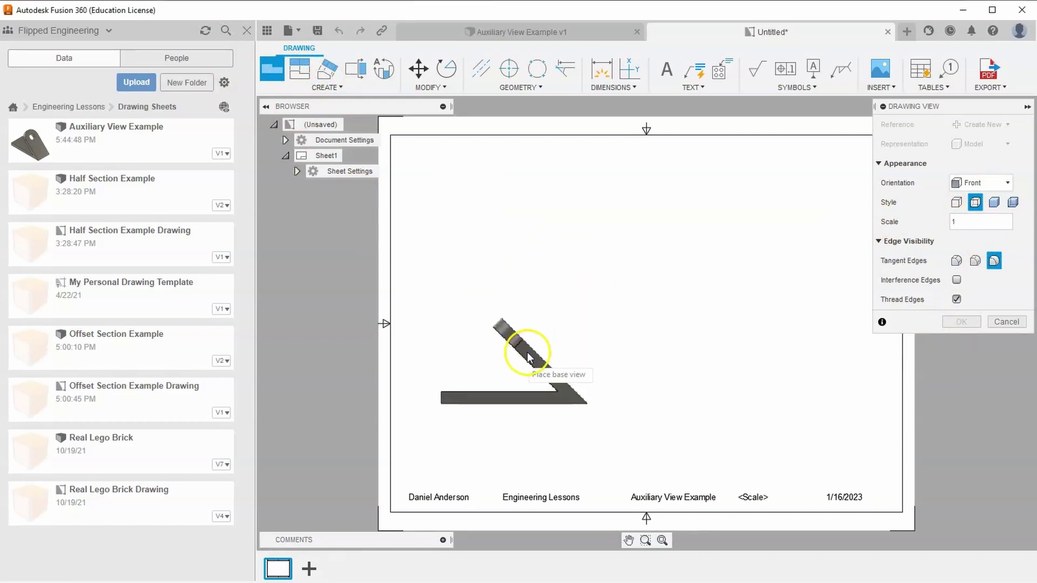
left_click(500, 404)
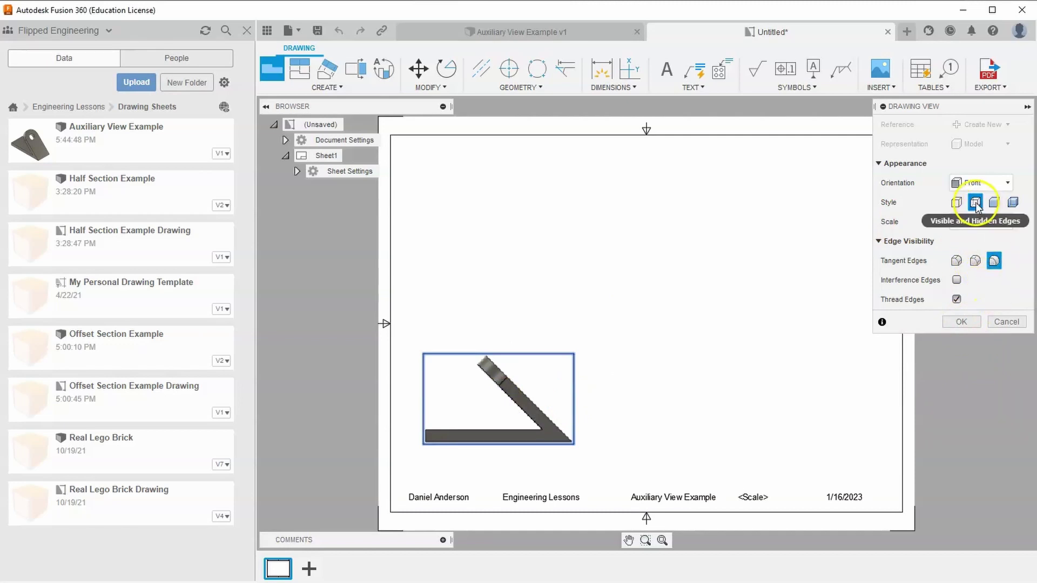
left_click(962, 322)
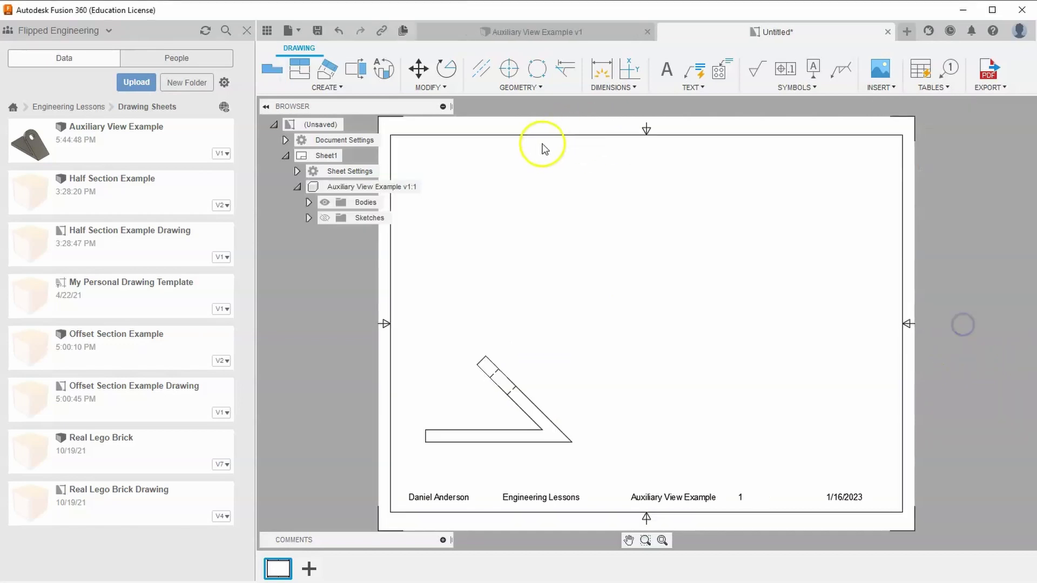
Step: Project top, right-side and upper-right isometric views from the front view
left_click(301, 72)
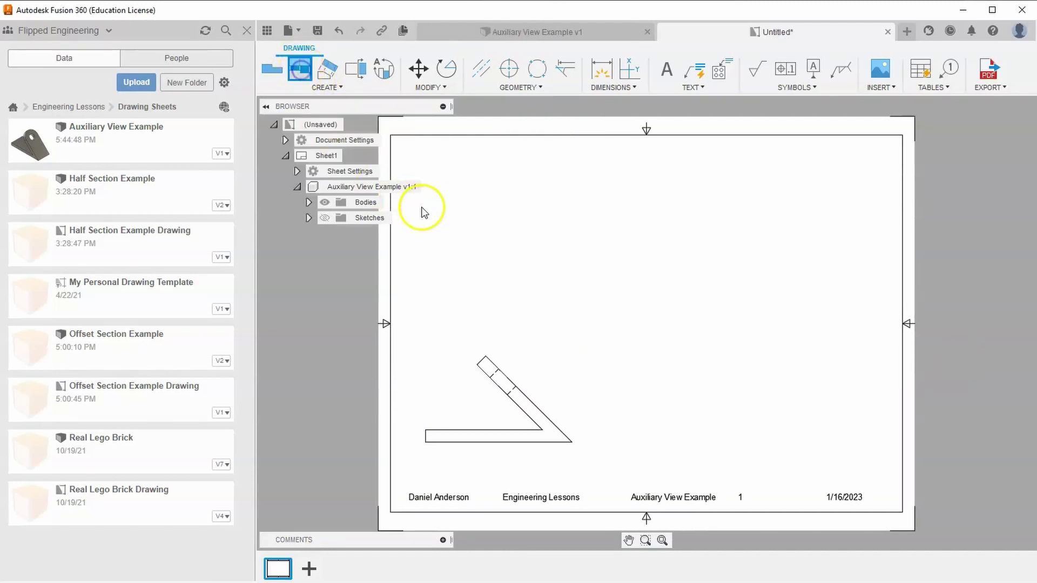
left_click(532, 432)
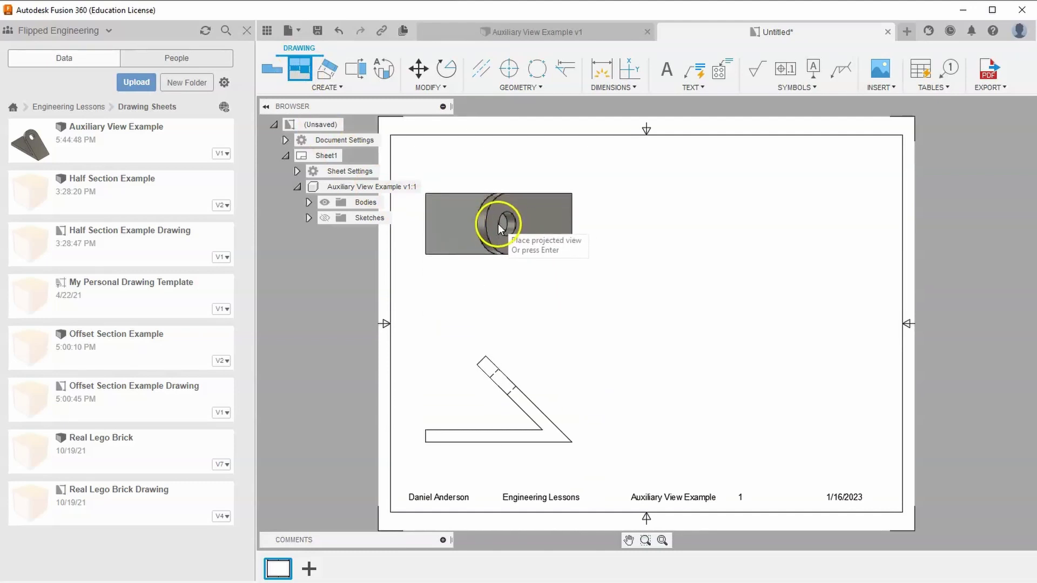
left_click(498, 224)
left_click(686, 430)
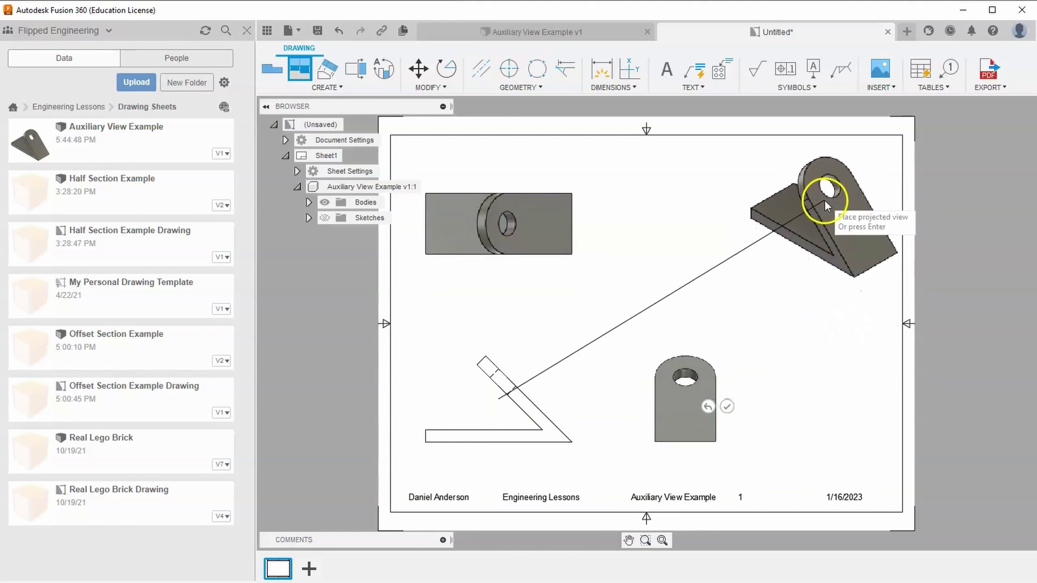
left_click(825, 198)
right_click(782, 262)
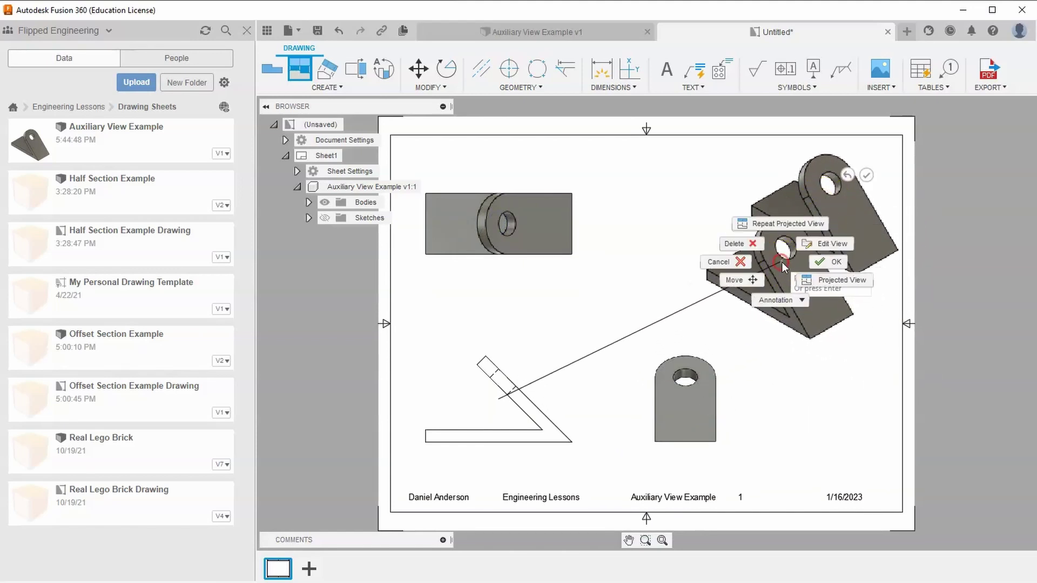
left_click(824, 243)
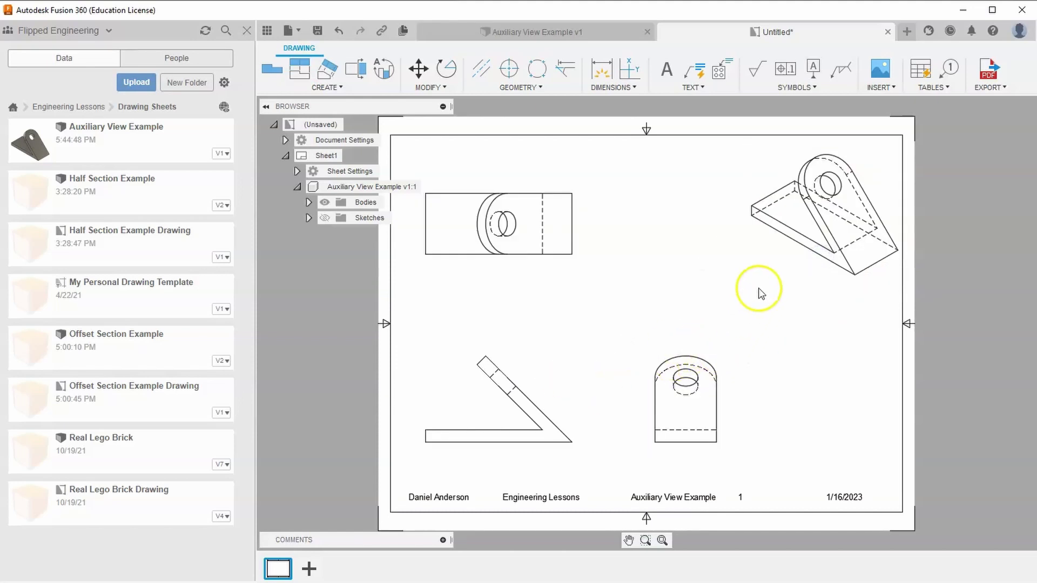
Step: Change the isometric view's style from hidden-line to Shaded
double_click(817, 285)
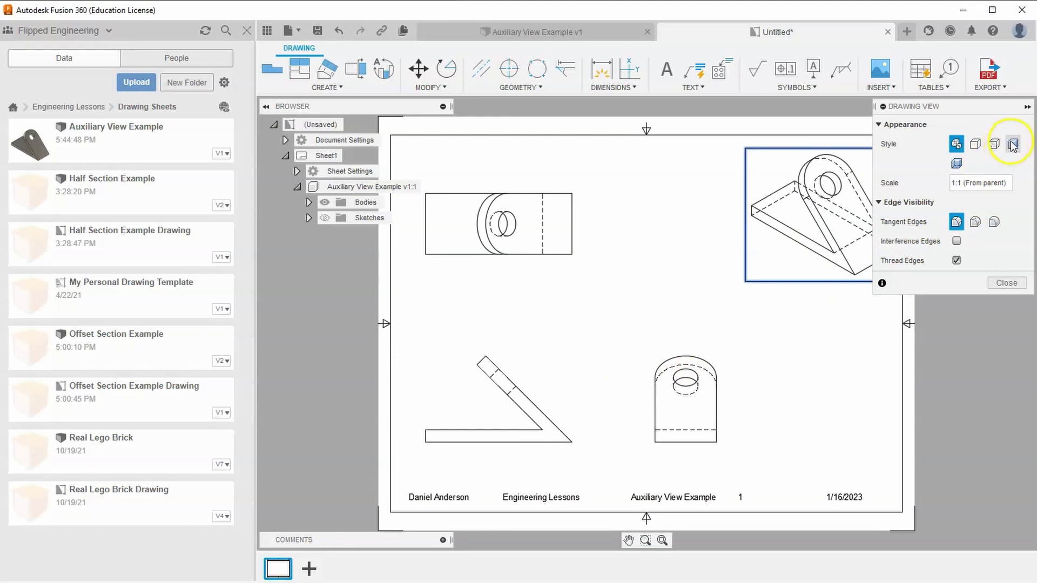
left_click(1013, 145)
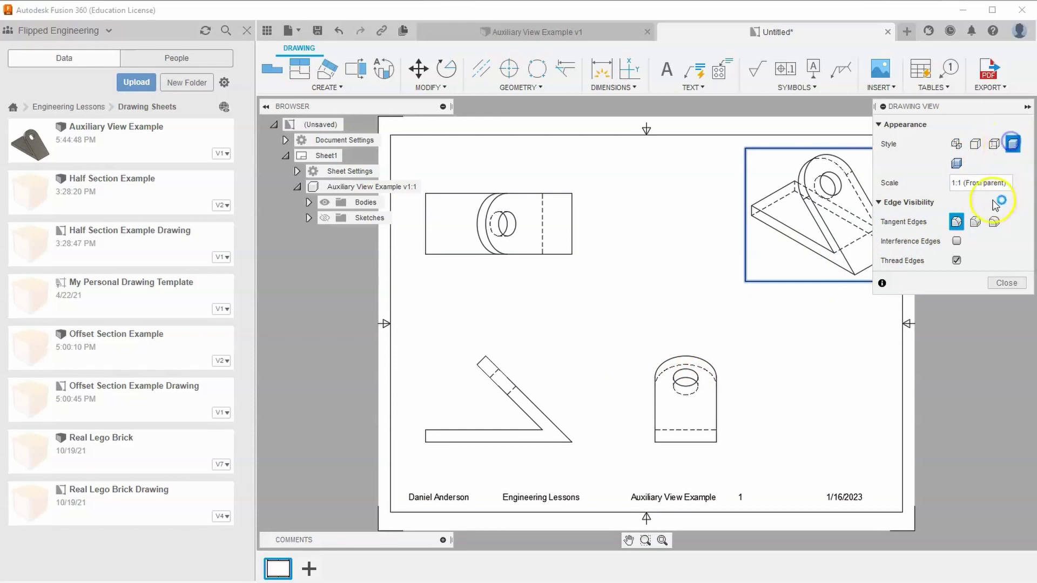
left_click(1006, 285)
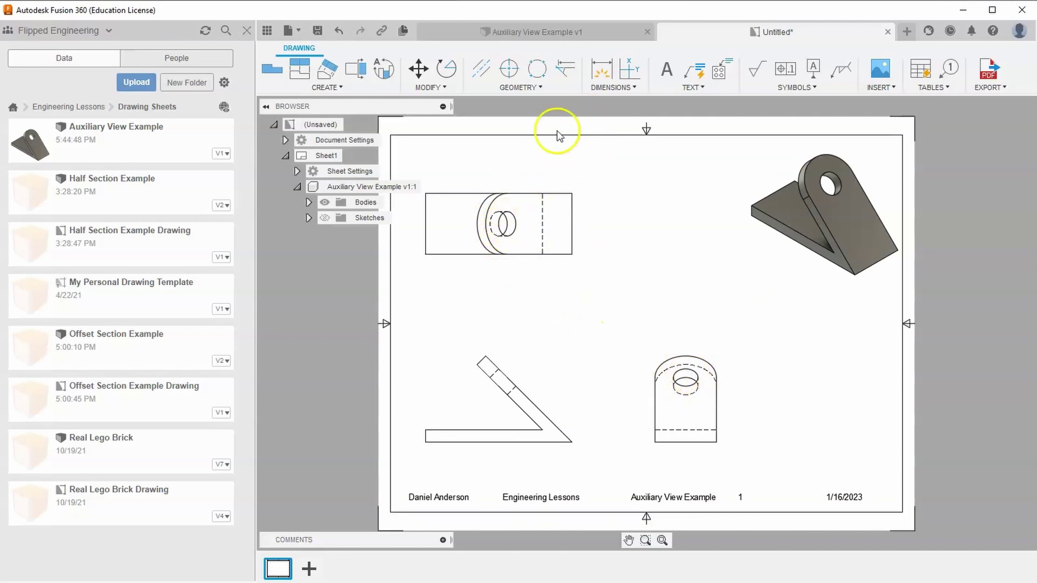
Step: Add a centerline between the two hidden hole edges on the front view's angled arm
left_click(509, 68)
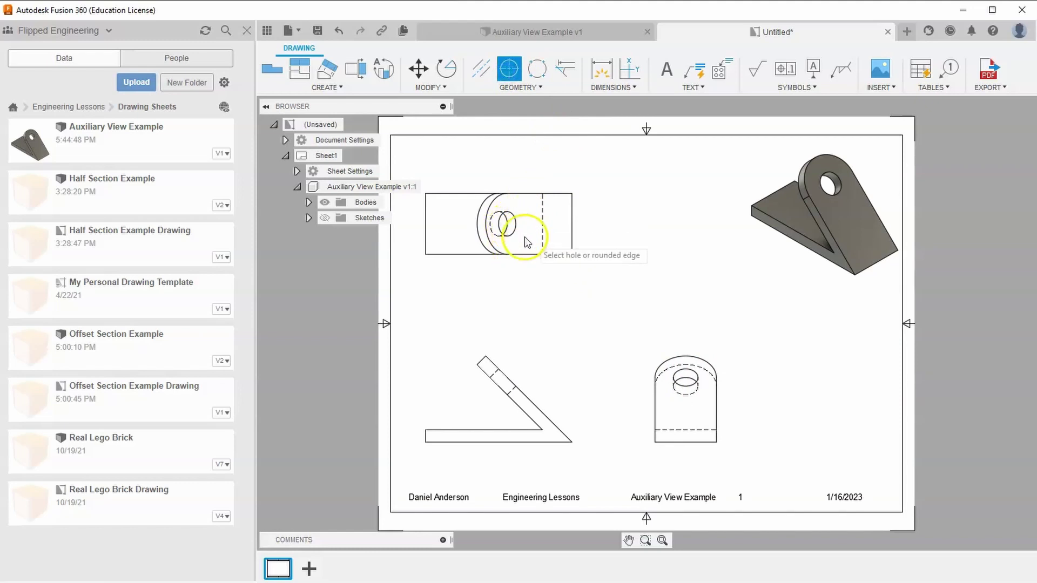
left_click(481, 68)
scroll(497, 371, "up", 5)
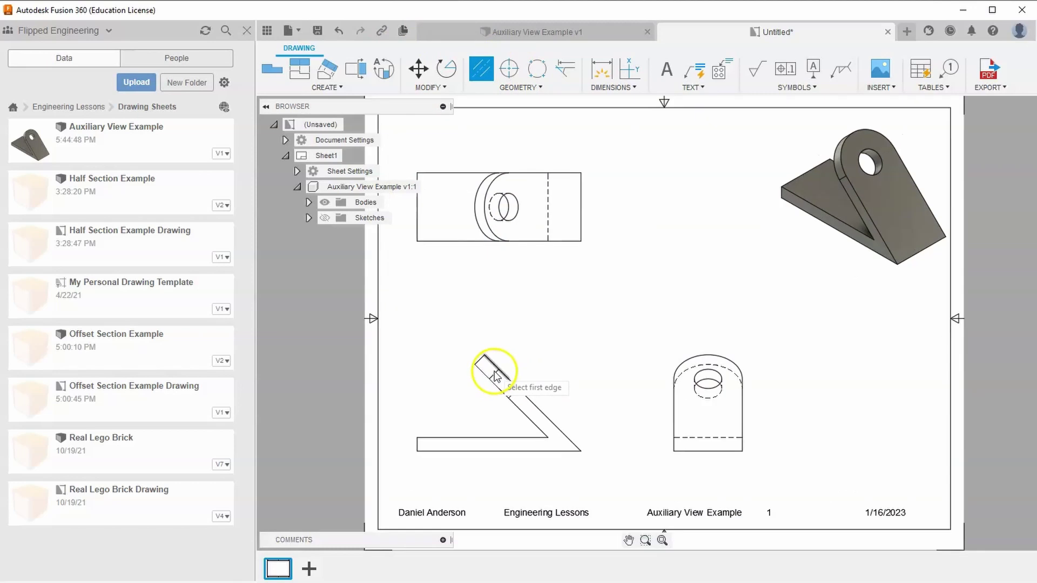
left_click(496, 371)
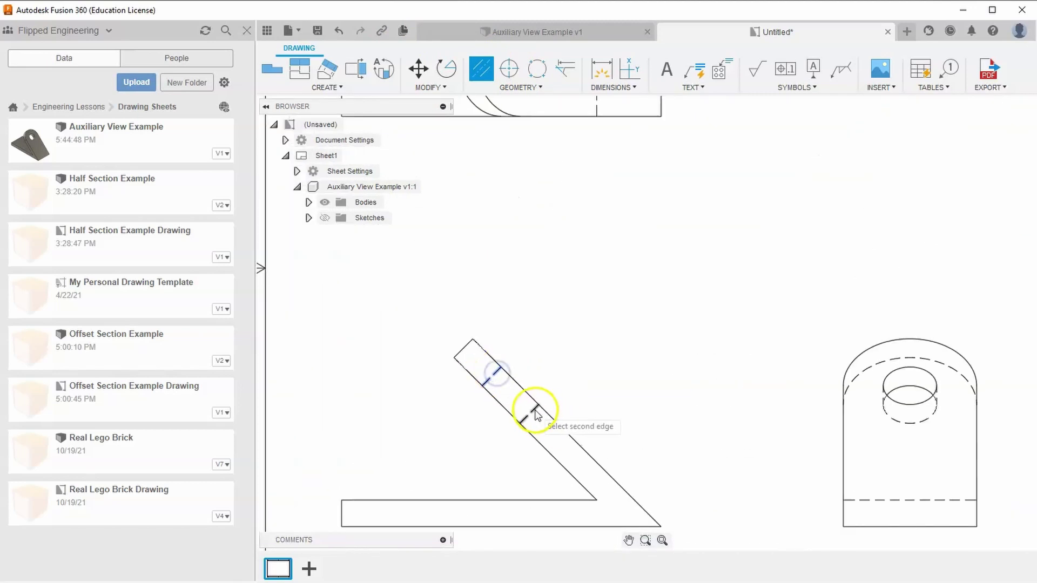
left_click(532, 409)
right_click(537, 203)
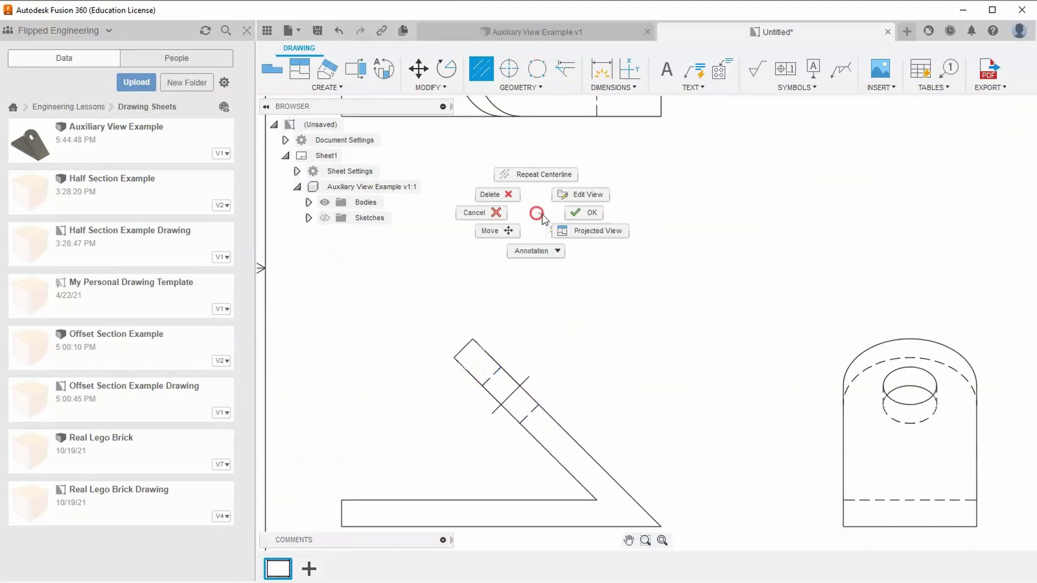
left_click(581, 213)
middle_click_drag(582, 289, 553, 336)
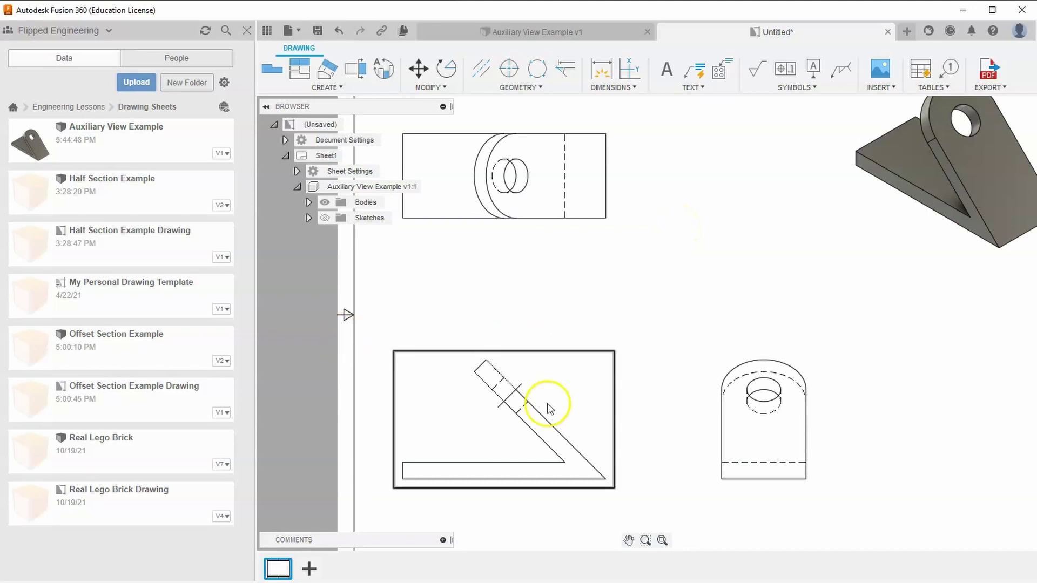
left_click(602, 68)
left_click(515, 179)
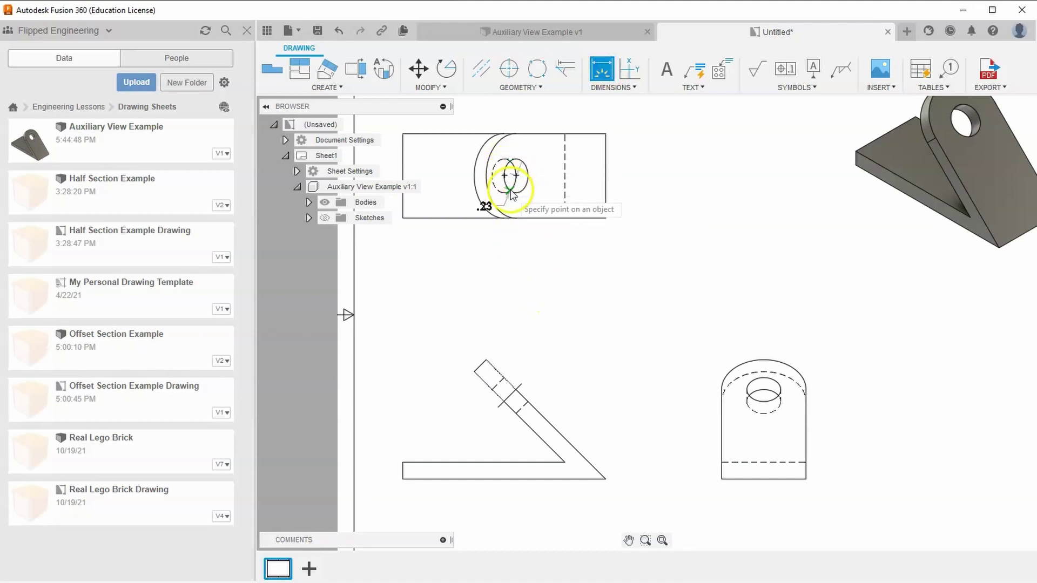
right_click(476, 230)
key("Escape")
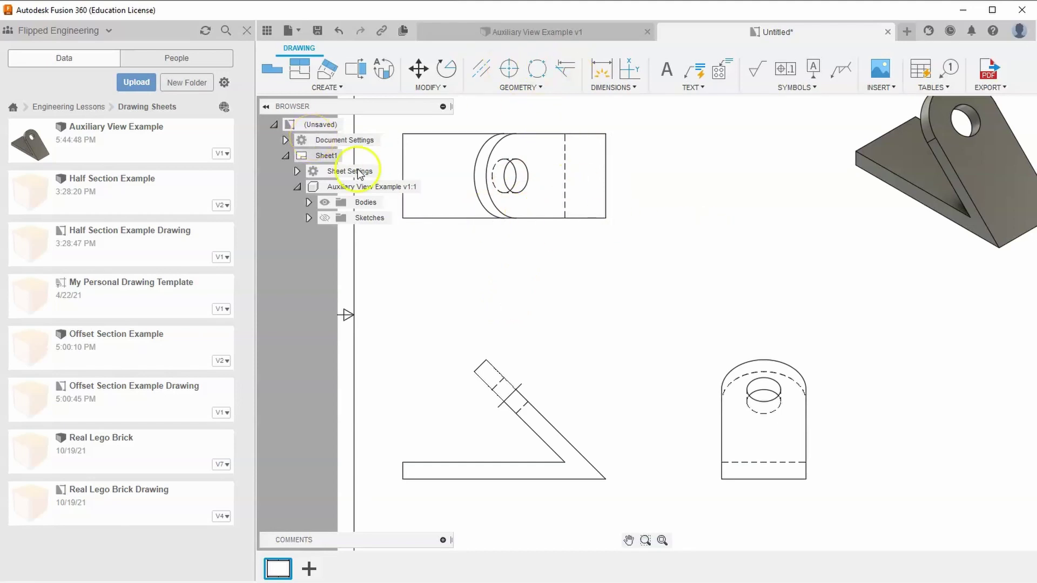
Step: Create a 1:1 auxiliary view from the front view's diagonal edge, placed above right
left_click(332, 88)
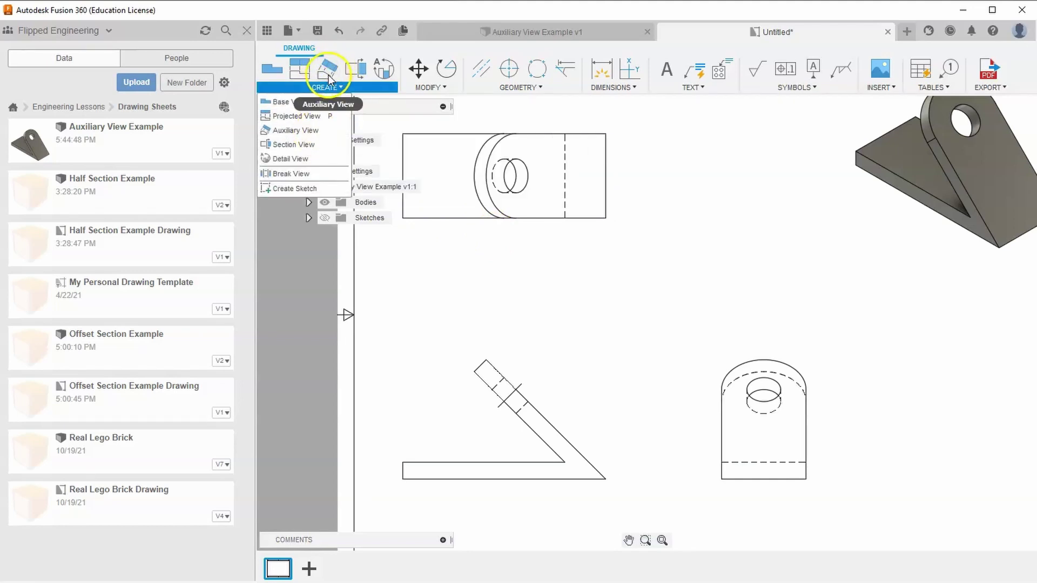
left_click(296, 132)
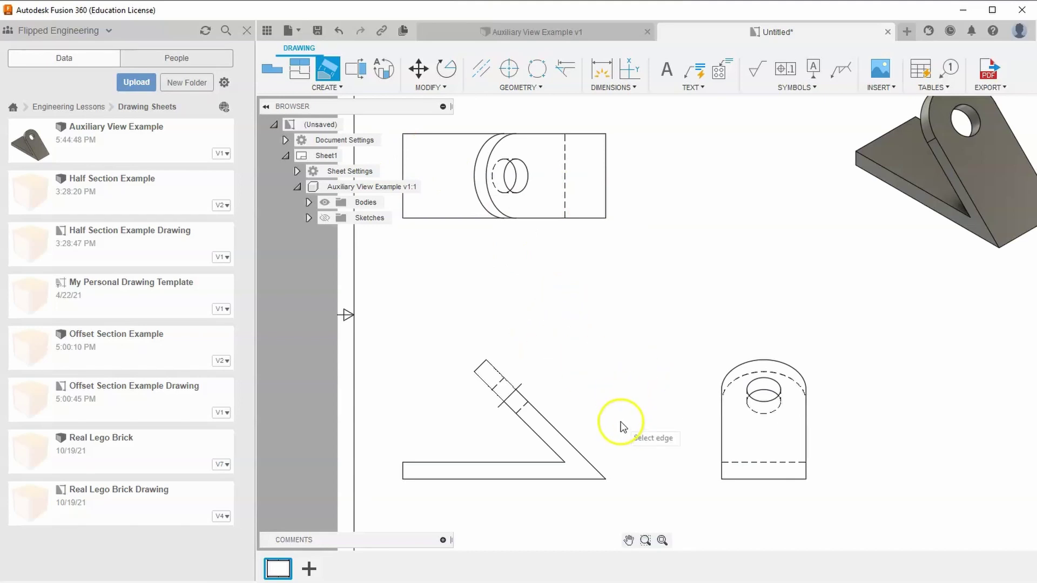
left_click(550, 430)
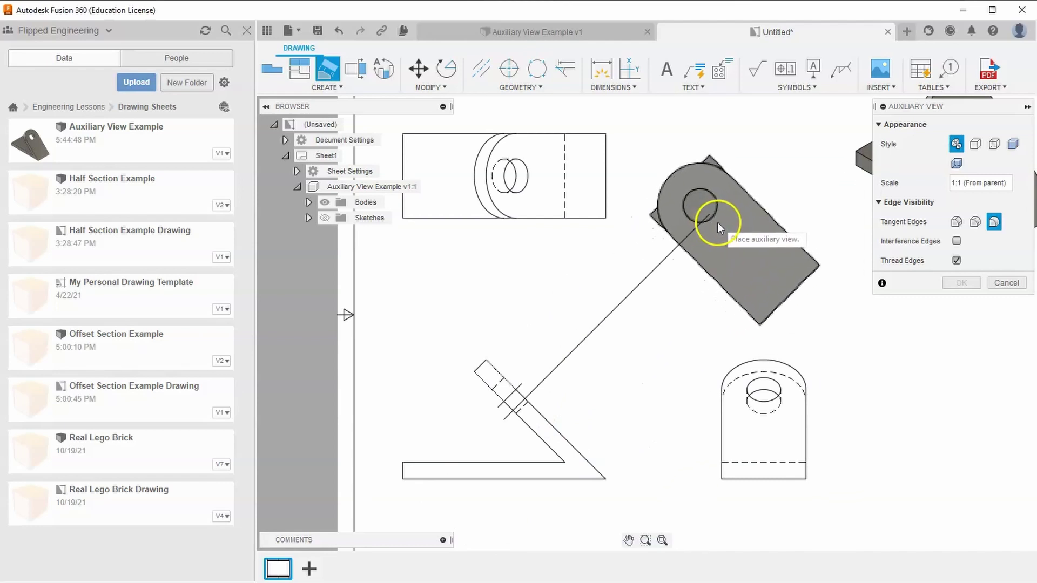
left_click(724, 222)
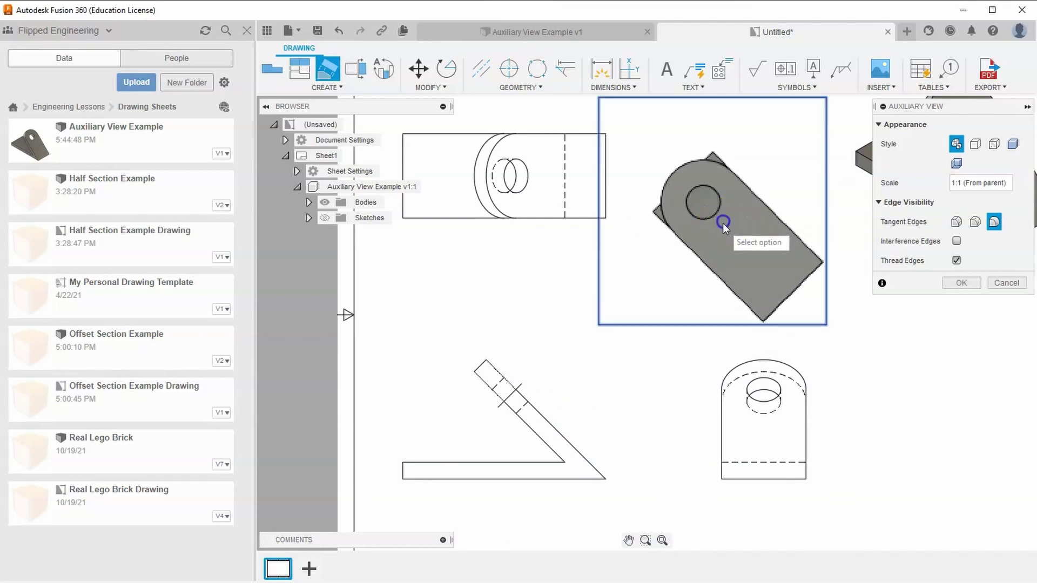
left_click(951, 282)
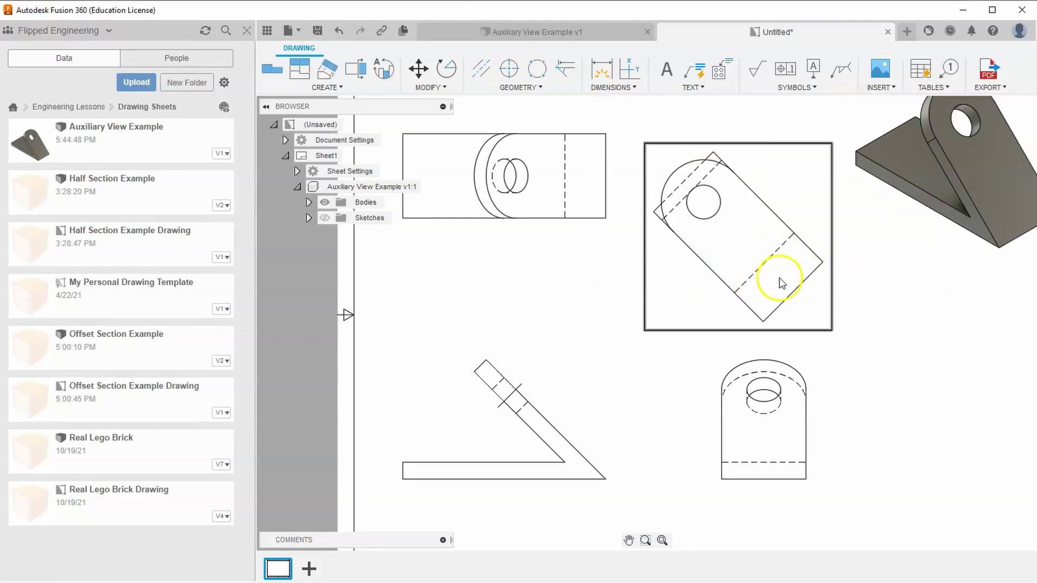
Step: Set the auxiliary view's style to Visible Edges
double_click(825, 332)
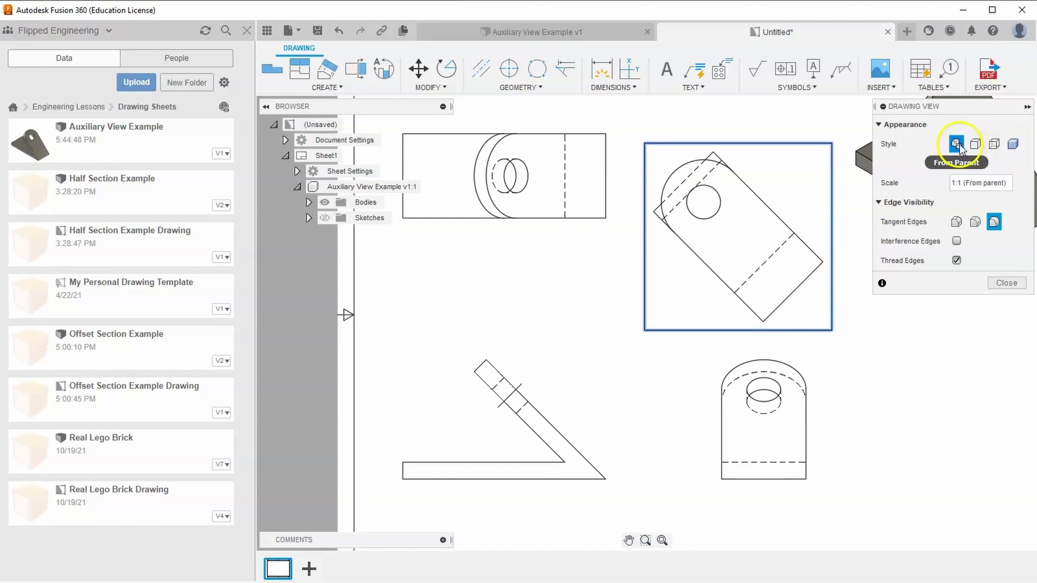
left_click(975, 144)
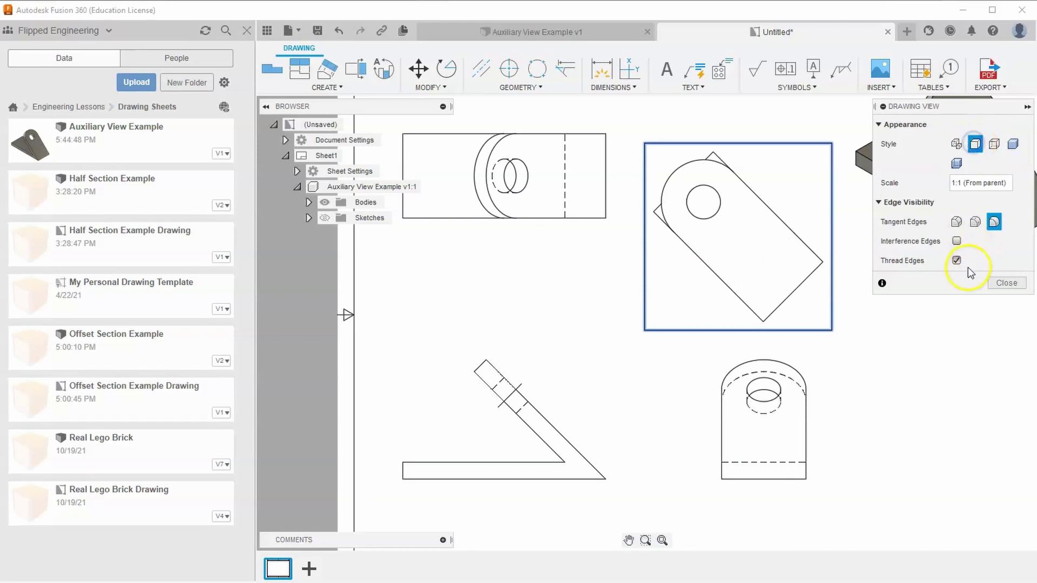
left_click(1025, 283)
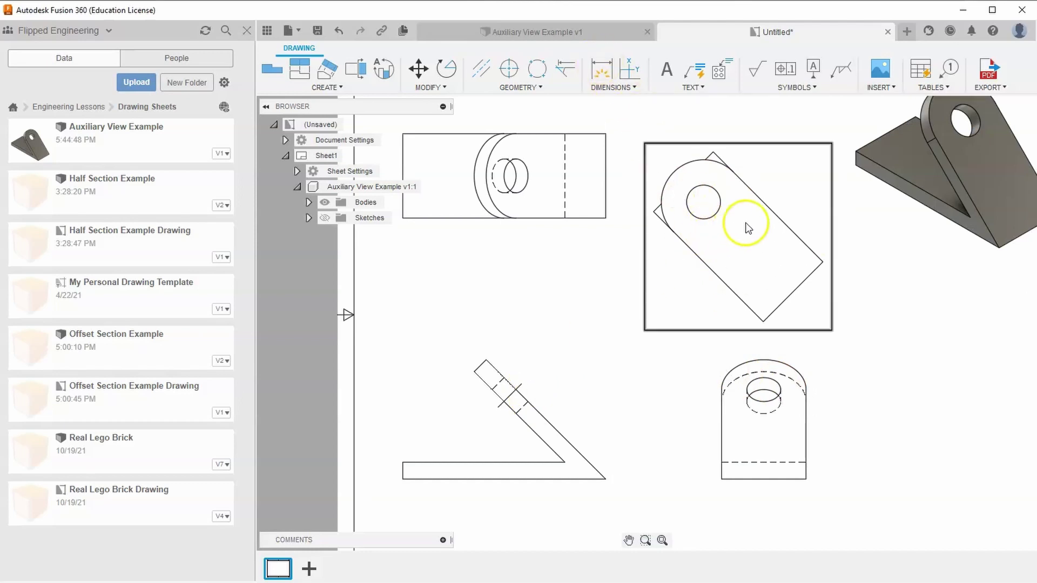
Step: In the Auxiliary View Example v1 design, start a sketch on the stand's angled face
left_click(568, 34)
left_click(748, 347)
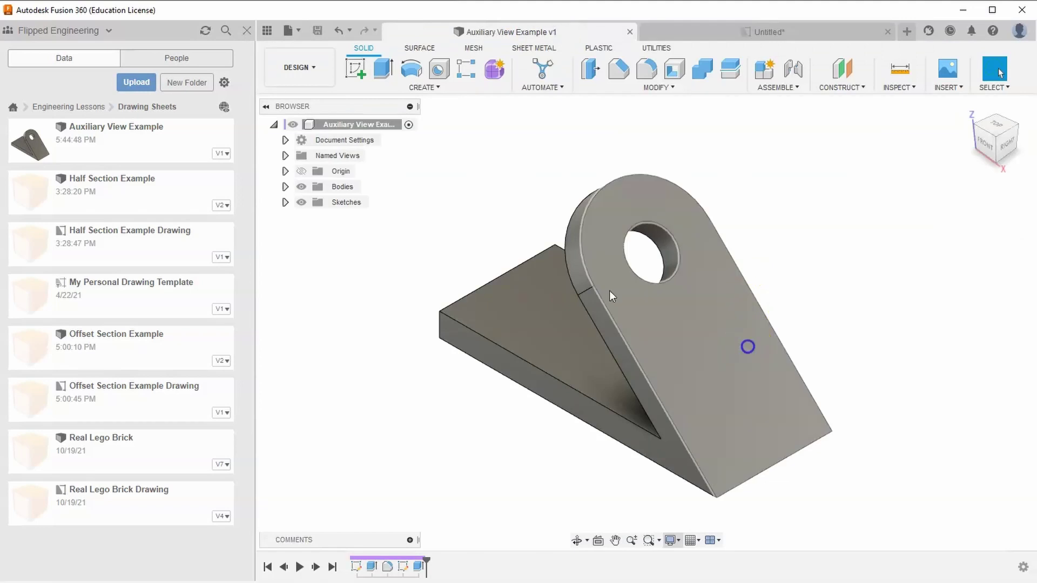
left_click(358, 69)
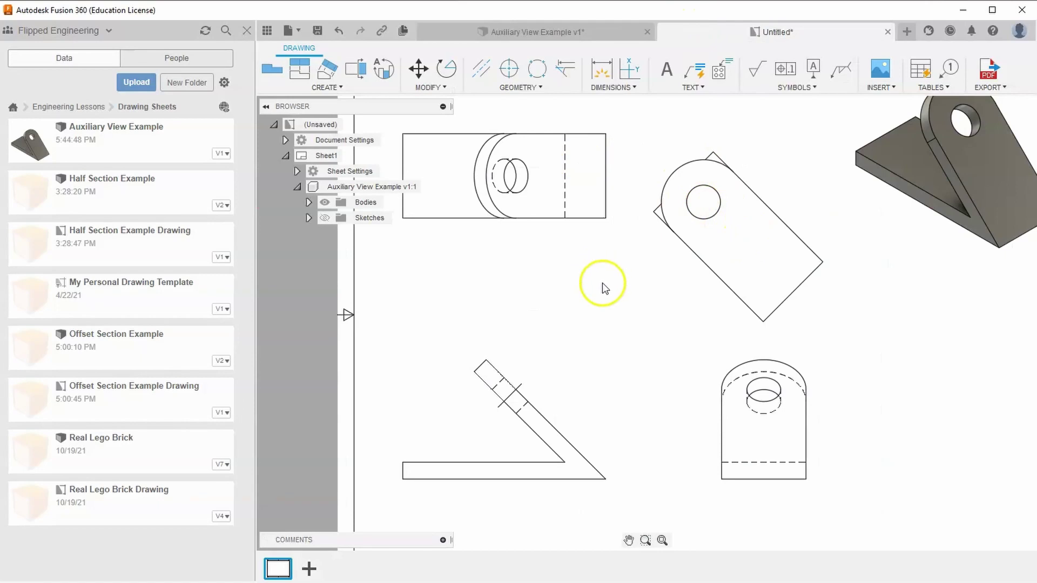
Step: Add a center mark to the auxiliary hole and dimension its Ø.50 diameter
left_click(510, 73)
left_click(694, 213)
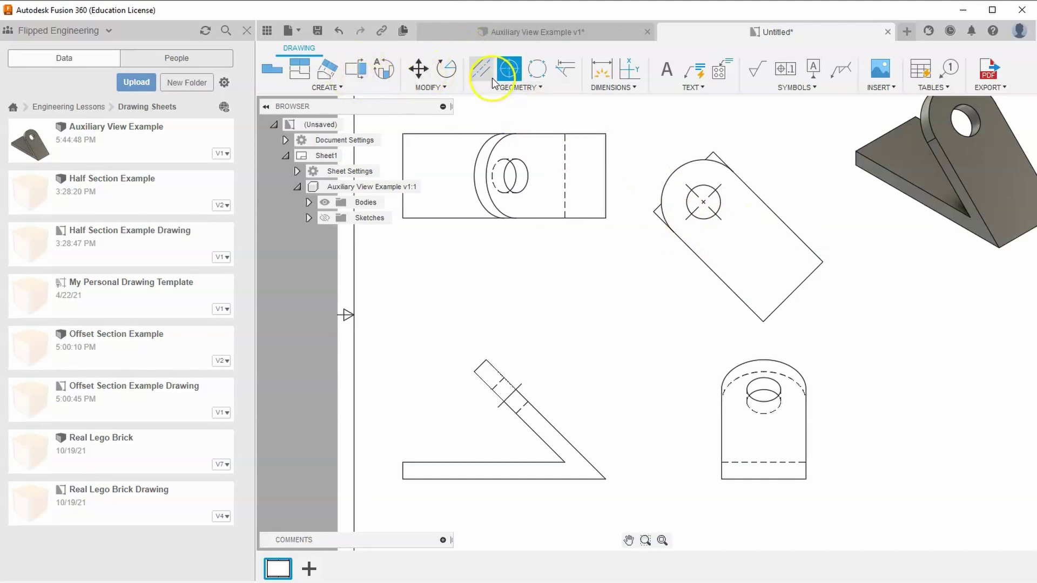
left_click(601, 71)
left_click(700, 217)
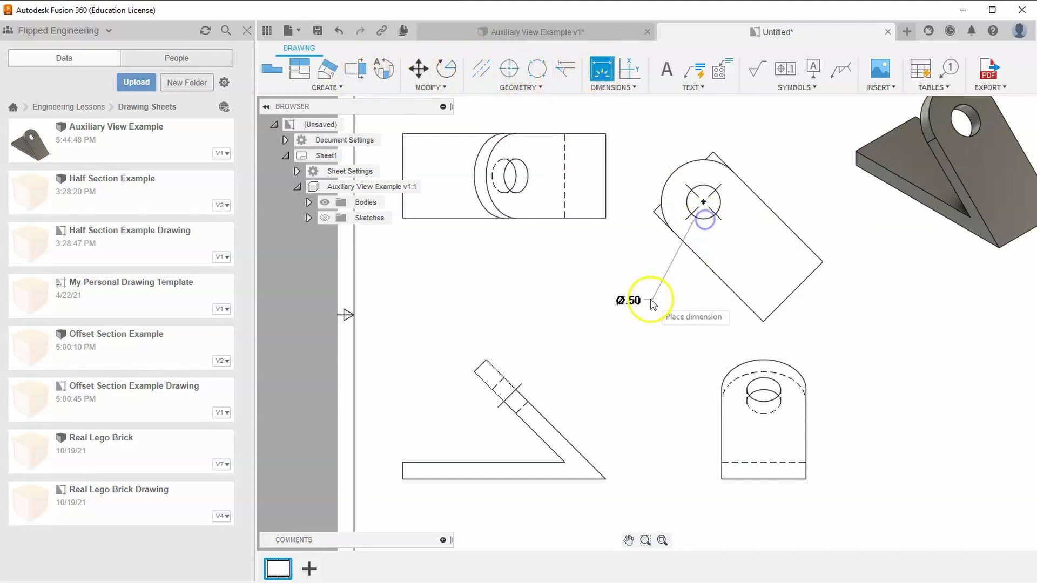
left_click(682, 267)
right_click(713, 265)
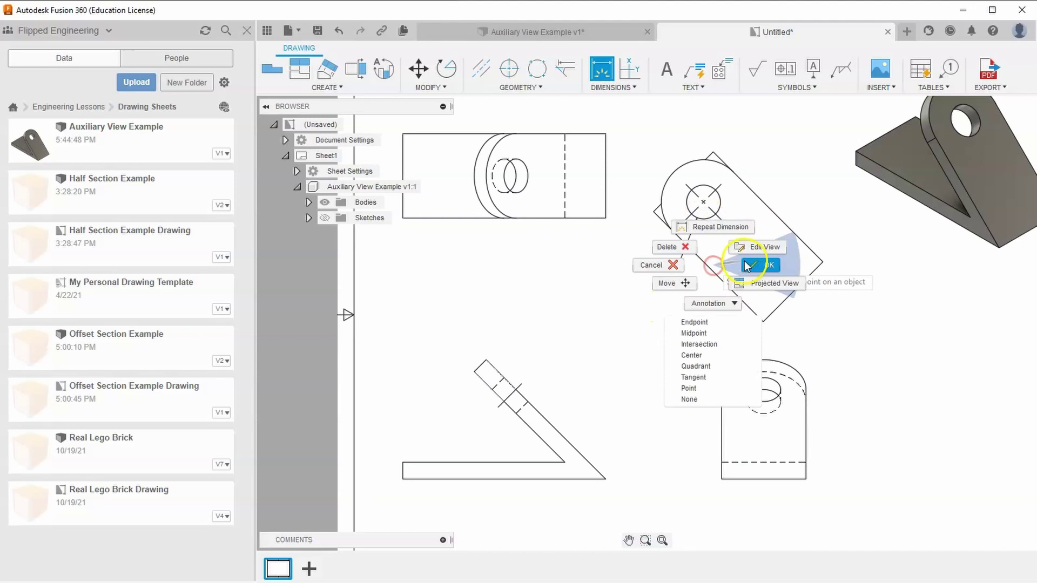
left_click(746, 268)
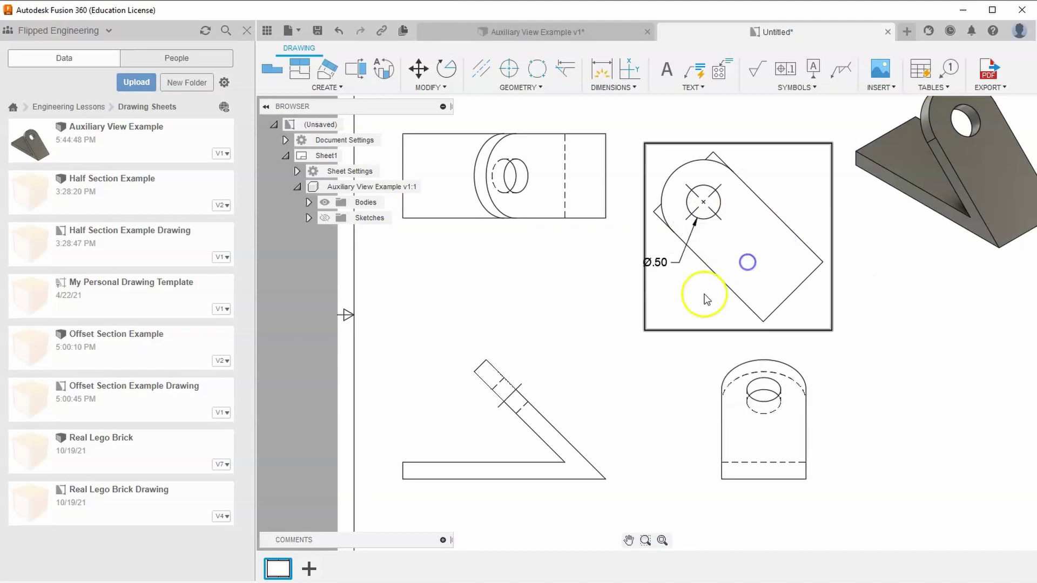
Step: Attempt a dimension from the hole centre and cancel the unwanted 1.33 result
left_click(601, 74)
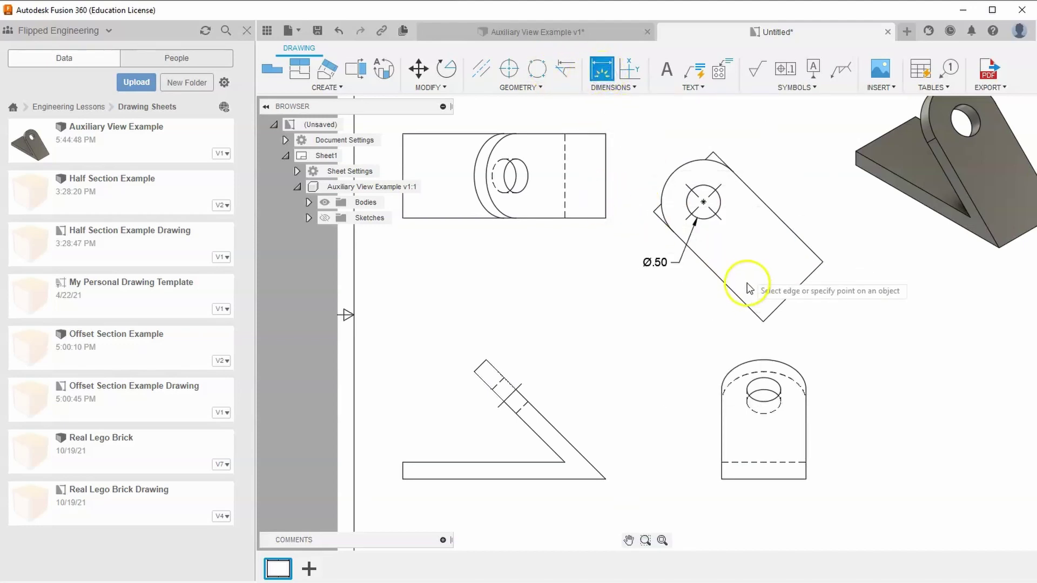
left_click(702, 203)
left_click(703, 203)
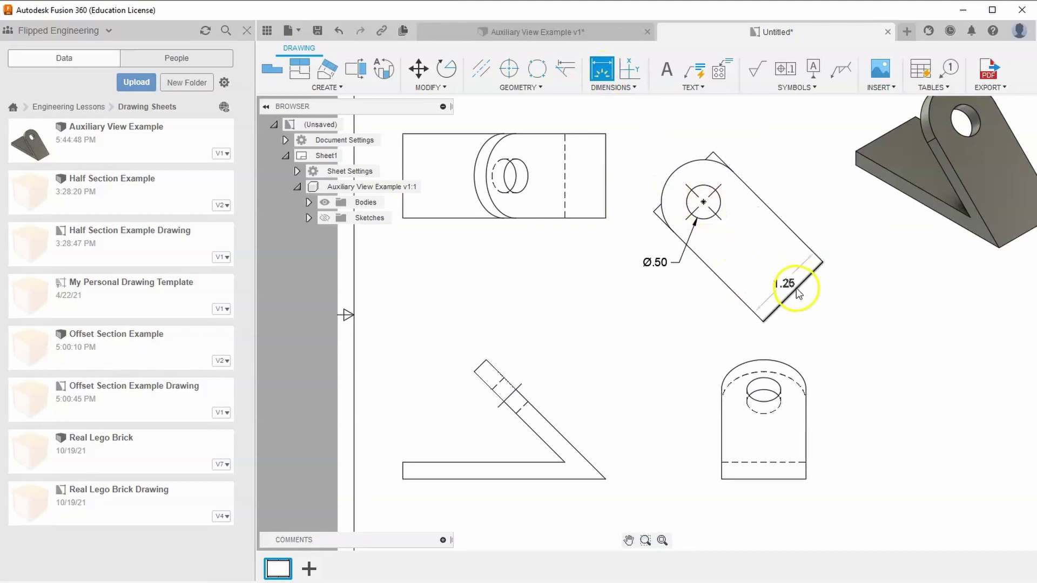
left_click(516, 177)
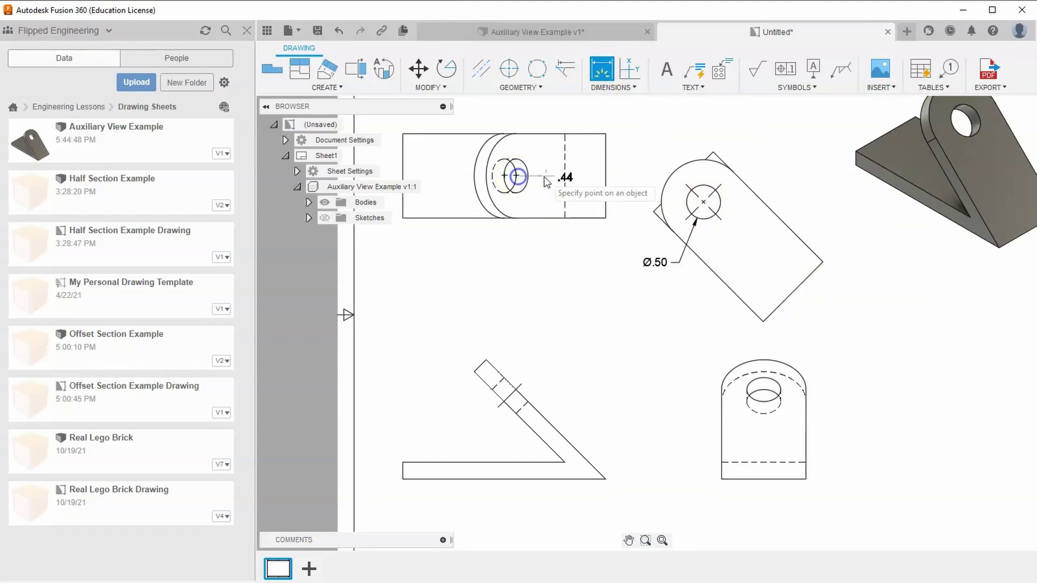
left_click(606, 172)
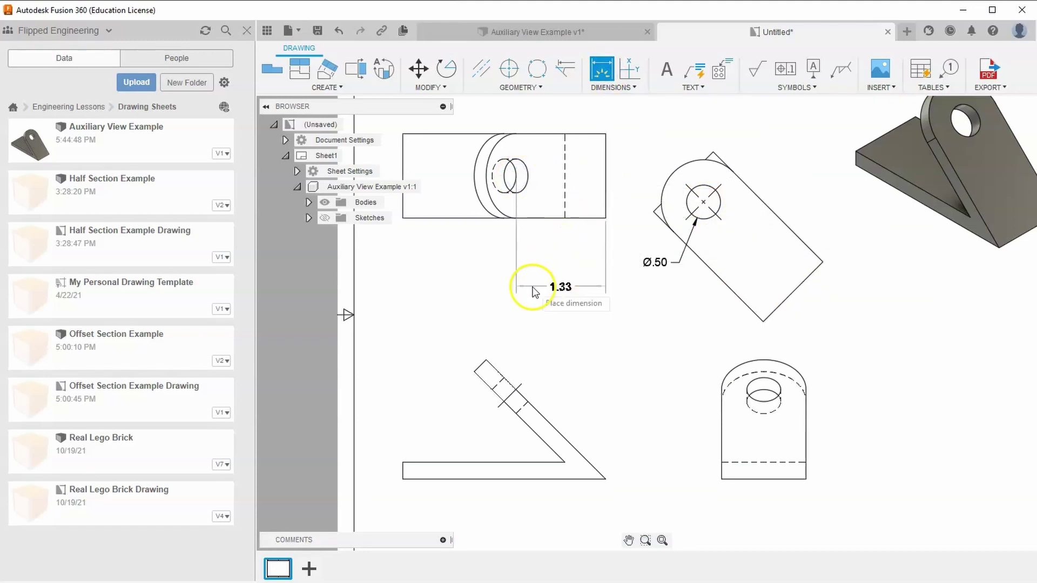
right_click(561, 254)
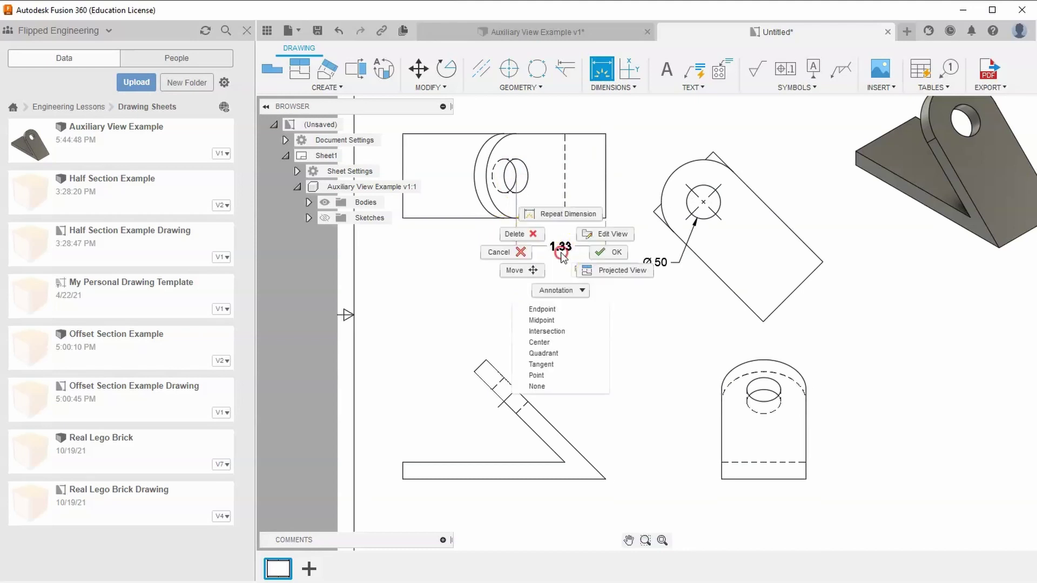
left_click(505, 253)
Step: Dimension the 1.88 distance from the auxiliary hole centre to the far edge
left_click(599, 68)
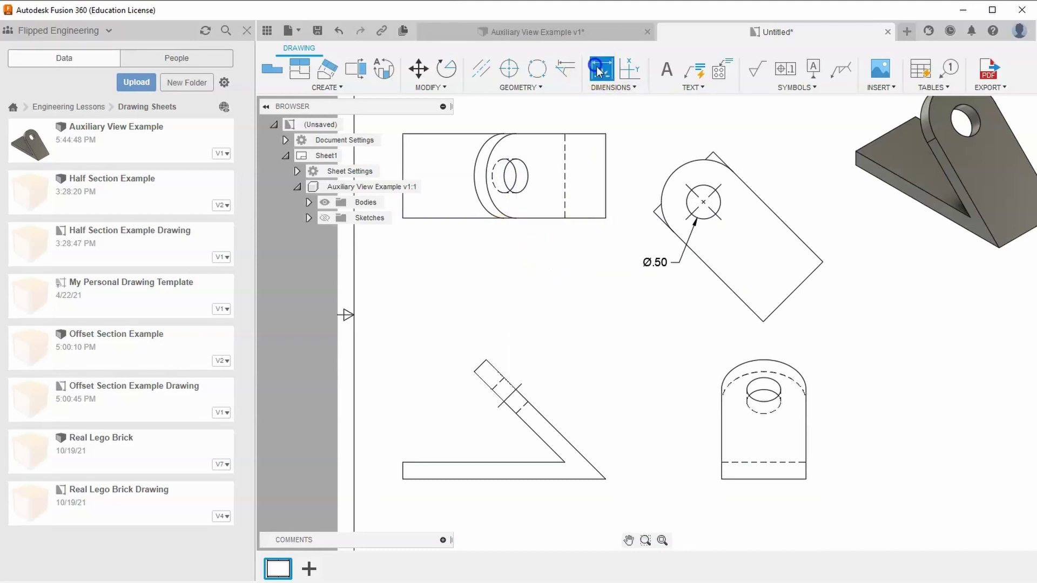
left_click(697, 198)
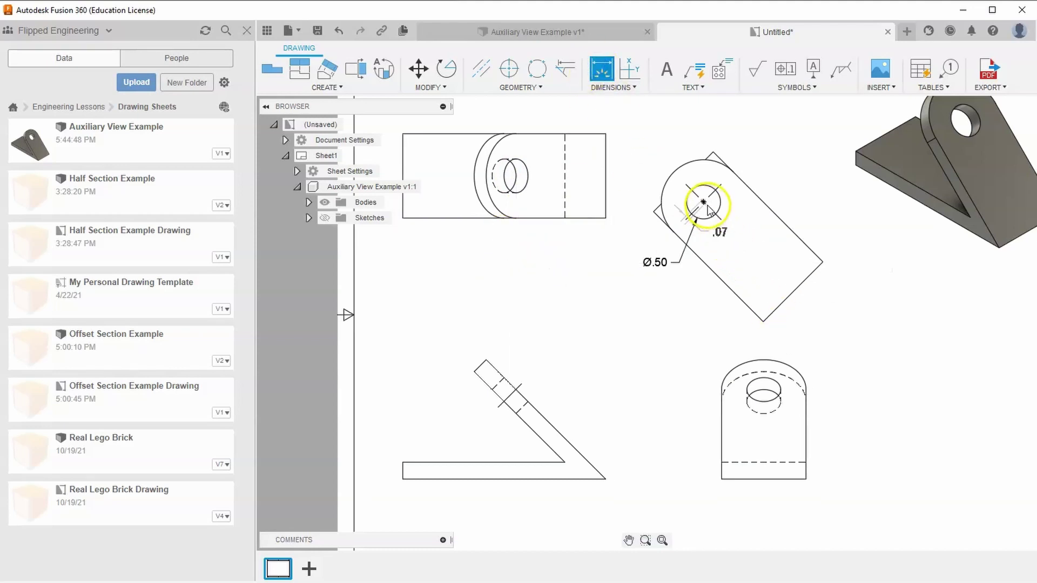
left_click(783, 305)
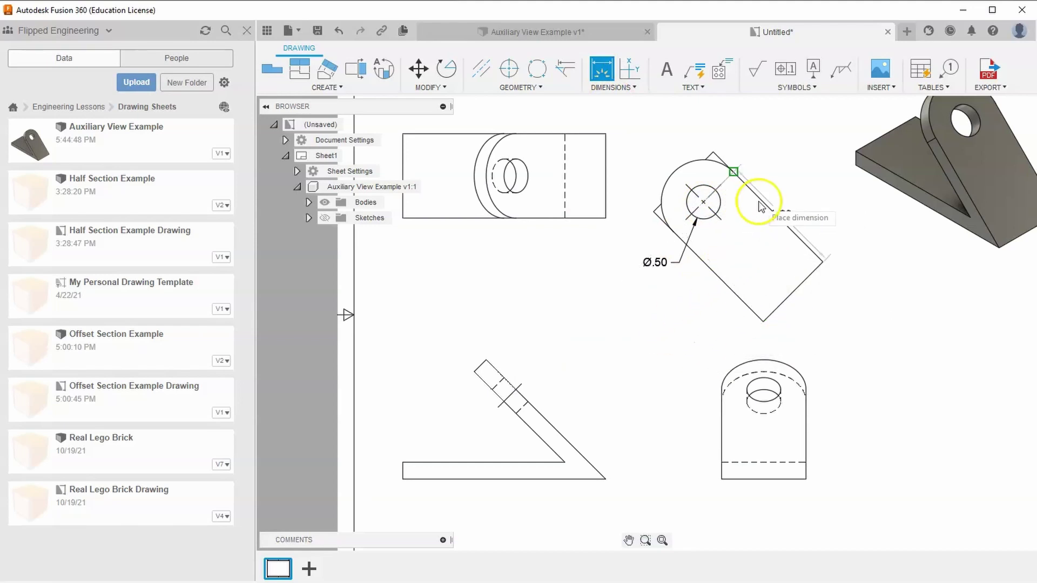
left_click(803, 176)
right_click(800, 175)
left_click(839, 174)
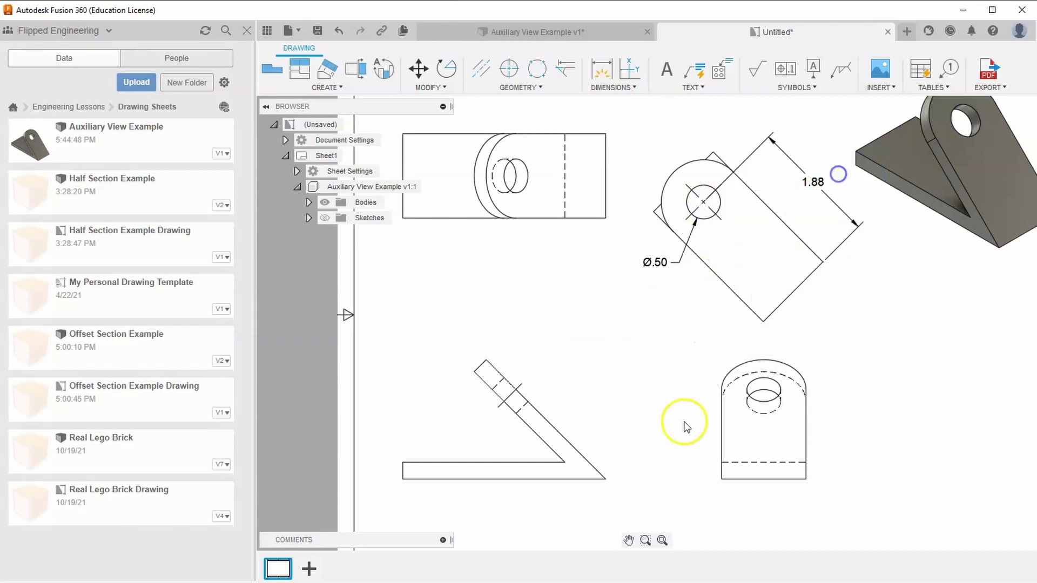
Step: Switch to the stand design and inspect the extra sketch from several view angles
left_click(656, 252)
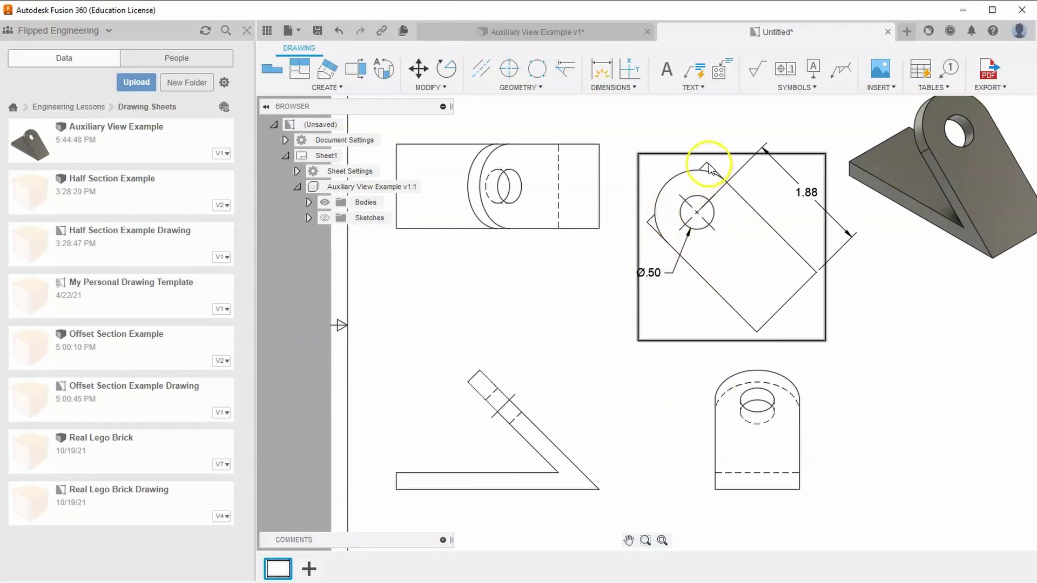
left_click(539, 30)
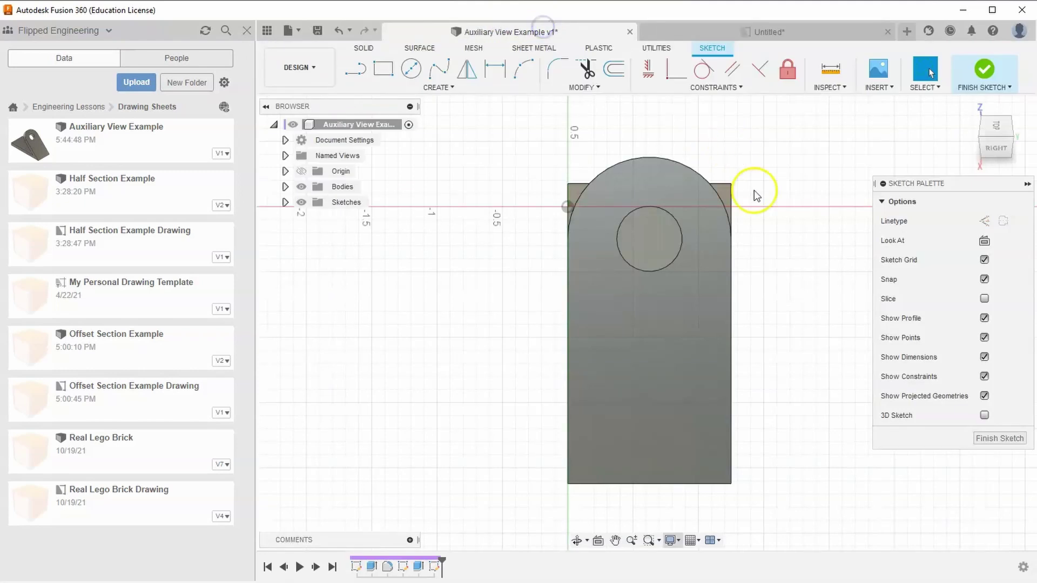
left_click(724, 197)
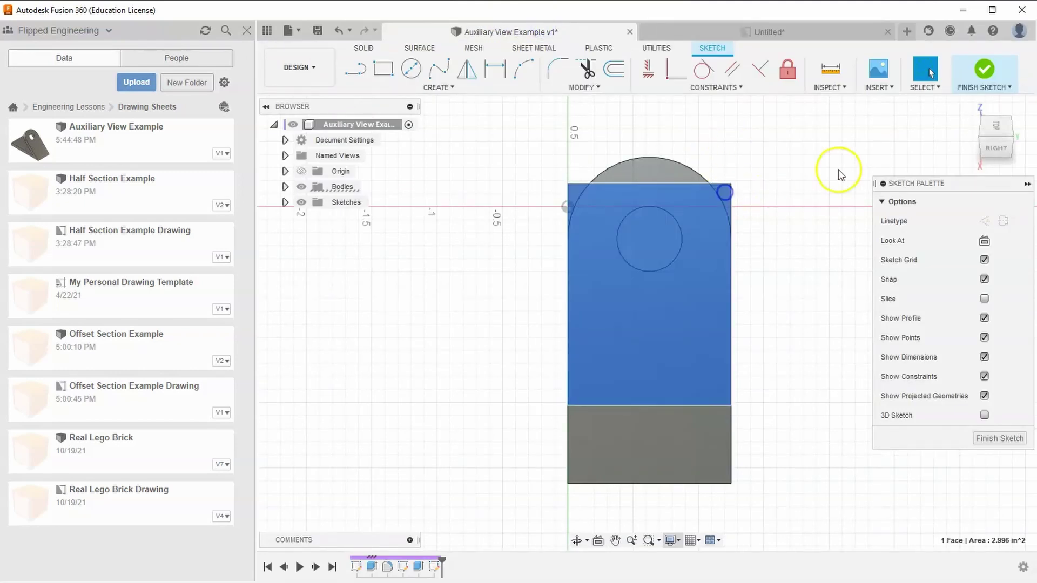
left_click(992, 134)
left_click(986, 142)
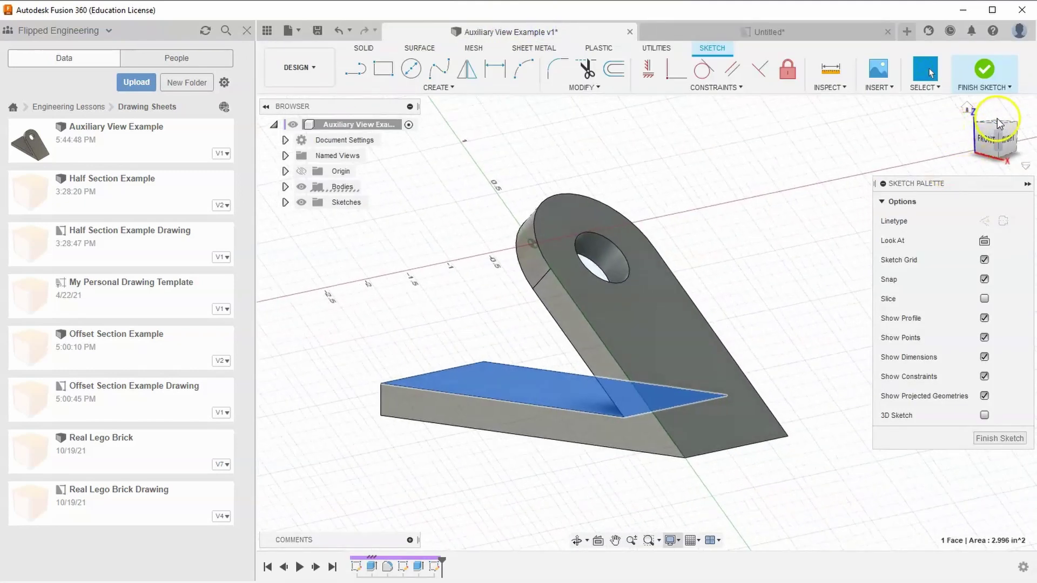
left_click(1008, 129)
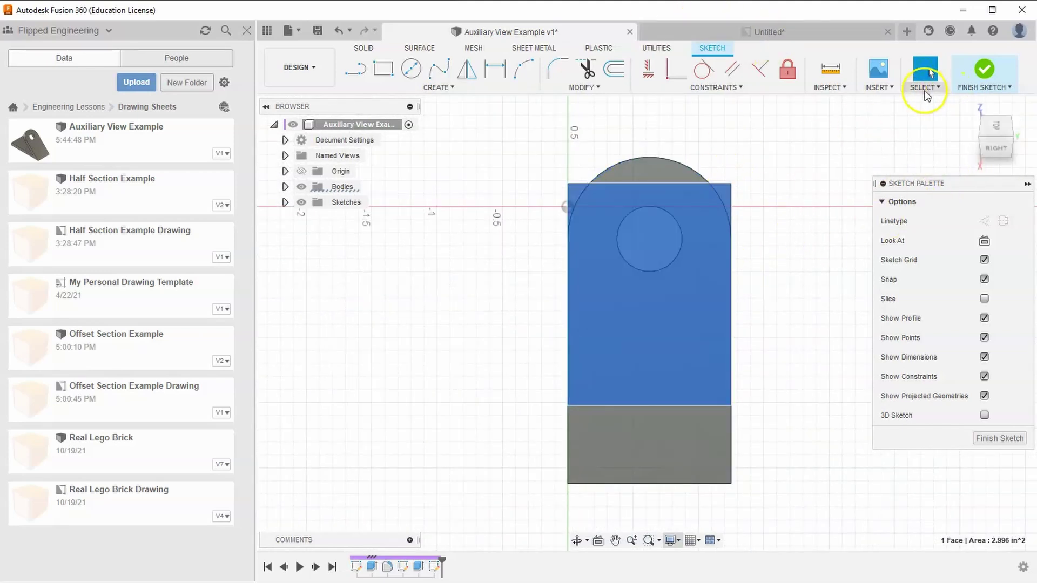
Step: Finish the sketch and delete it from the design timeline
left_click(982, 69)
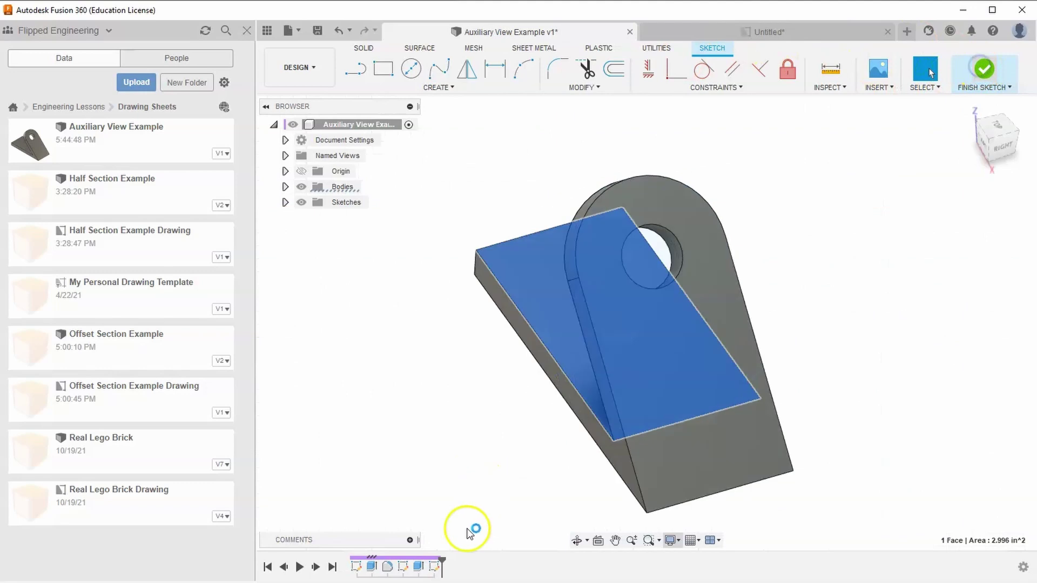
right_click(434, 567)
left_click(464, 474)
left_click(360, 381)
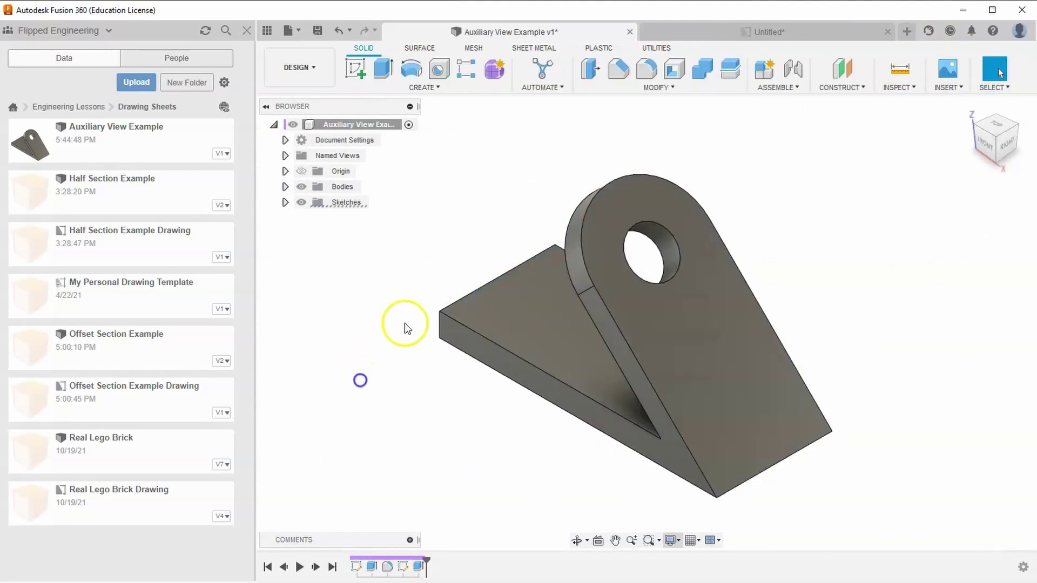
Step: Save the design as a new version and go back to the drawing sheet
left_click(313, 34)
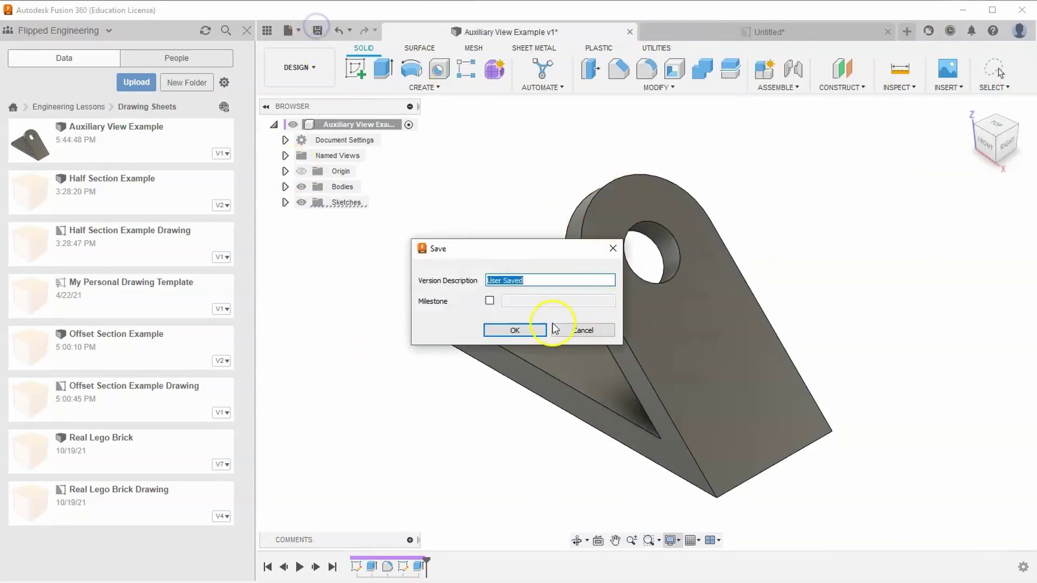
left_click(535, 336)
left_click(715, 35)
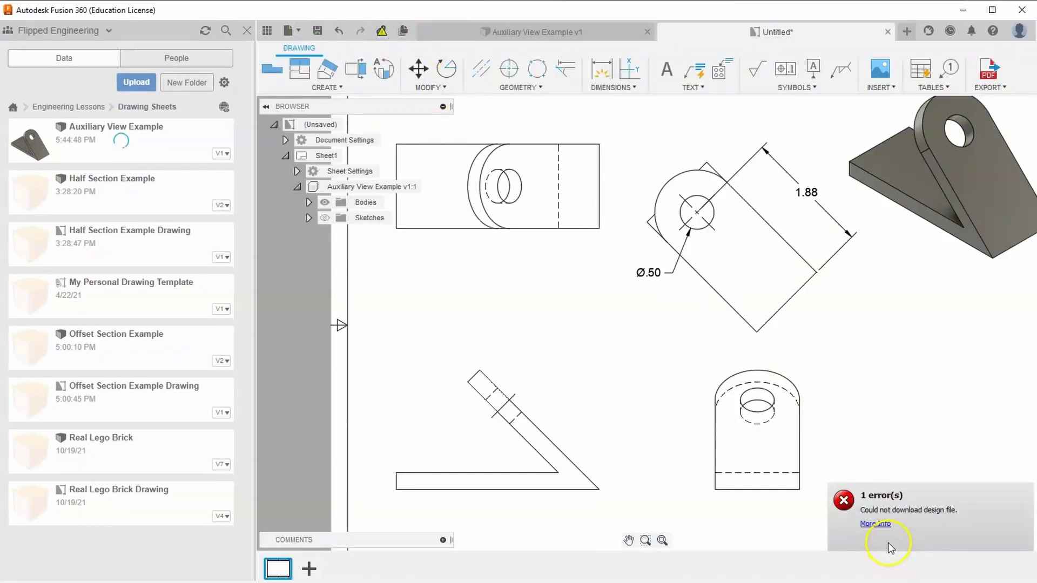
Step: Update the drawing to version 2 and centreline the auxiliary hole to the front view's hole
left_click(886, 418)
left_click(381, 32)
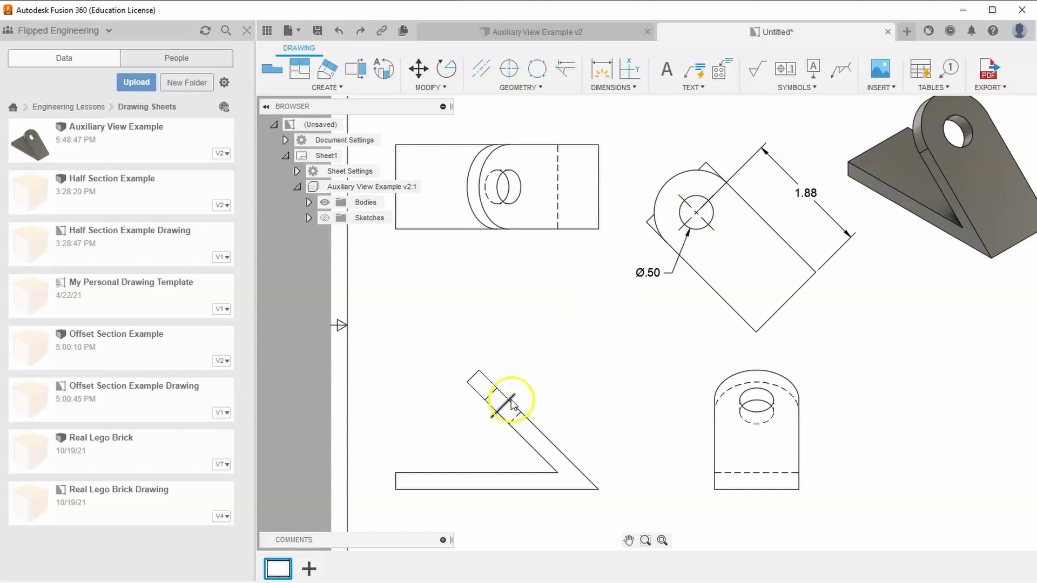
left_click(480, 69)
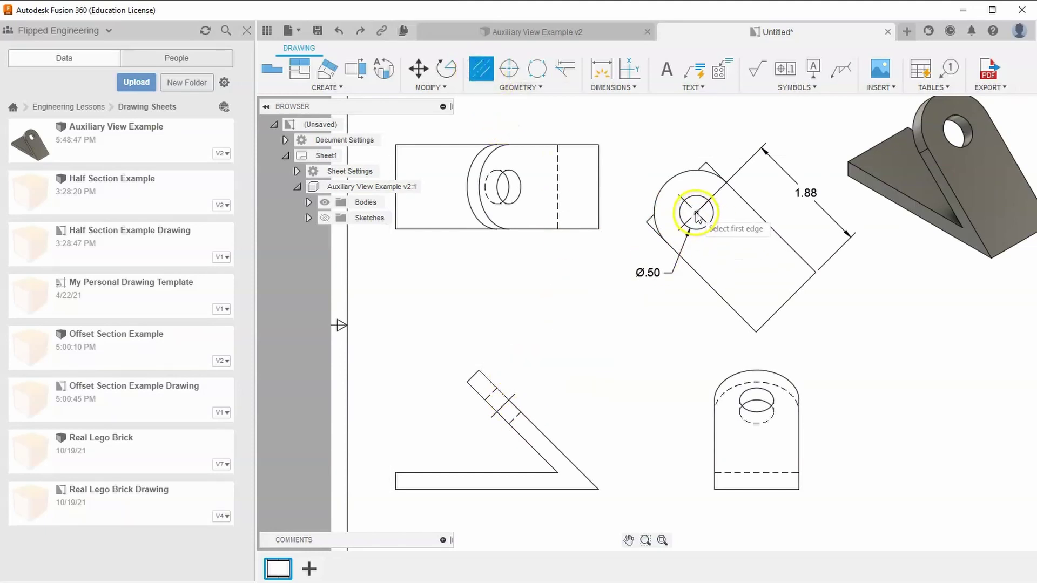
left_click(511, 398)
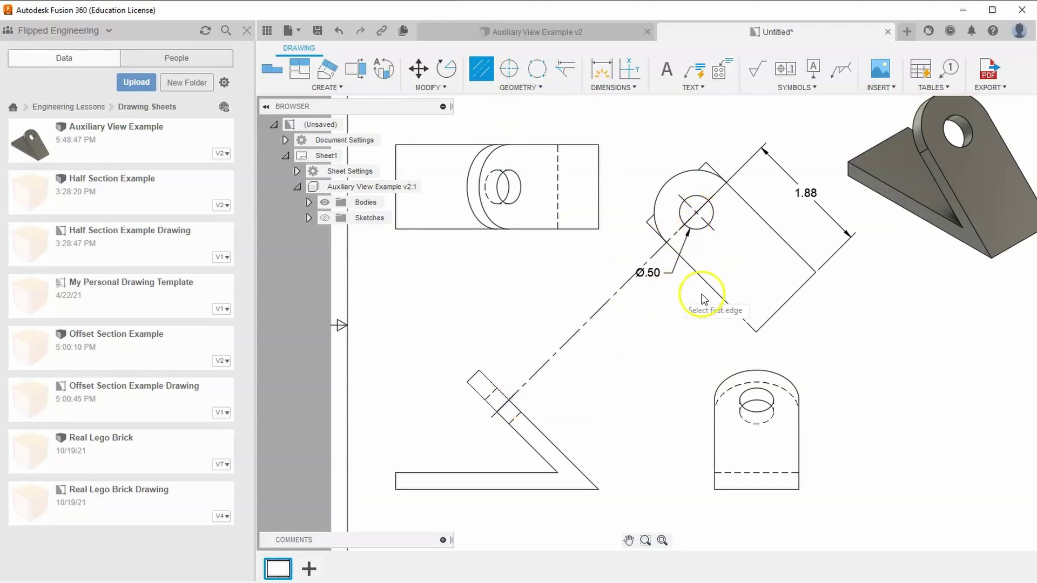
right_click(669, 360)
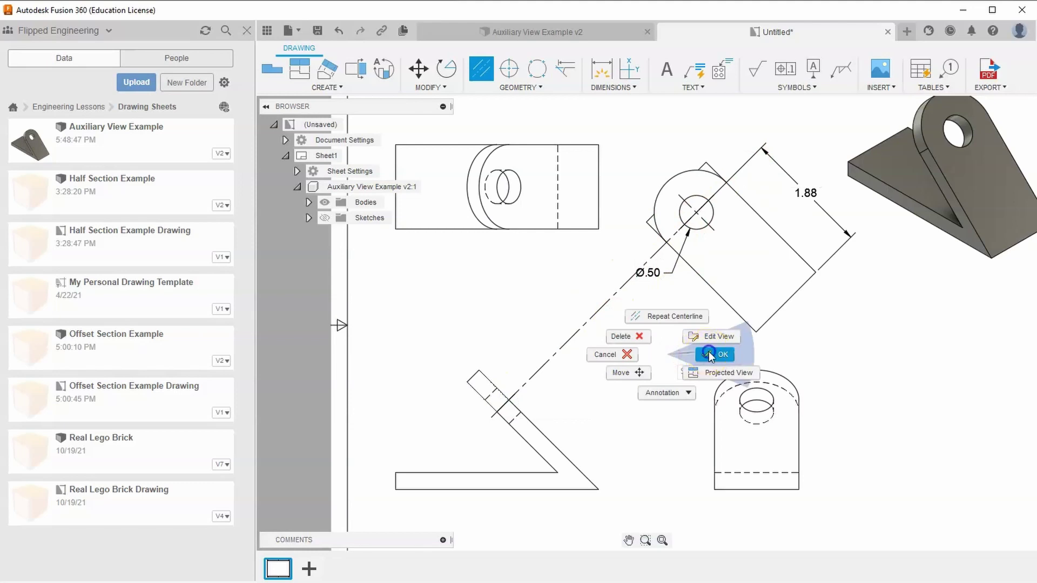
left_click(708, 352)
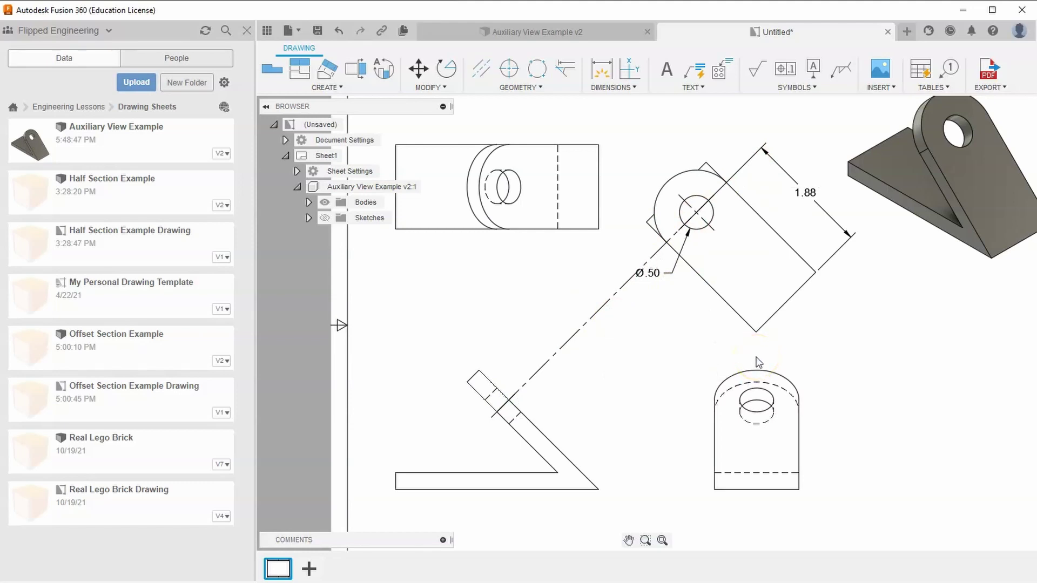
Step: Zoom out and pan until the full sheet border and title block are visible
scroll(669, 352, "down", 4)
middle_click_drag(665, 352, 613, 315)
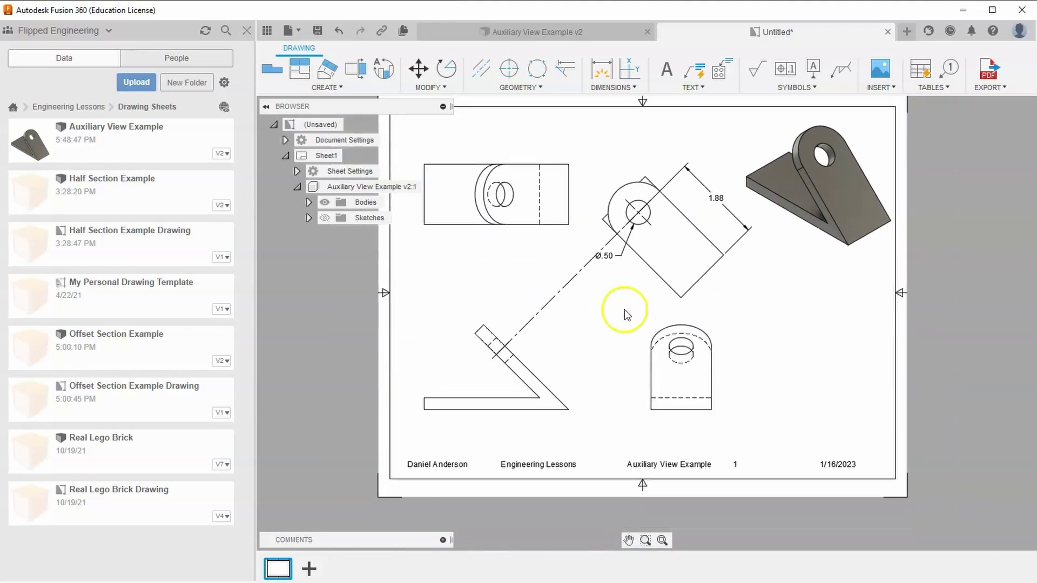